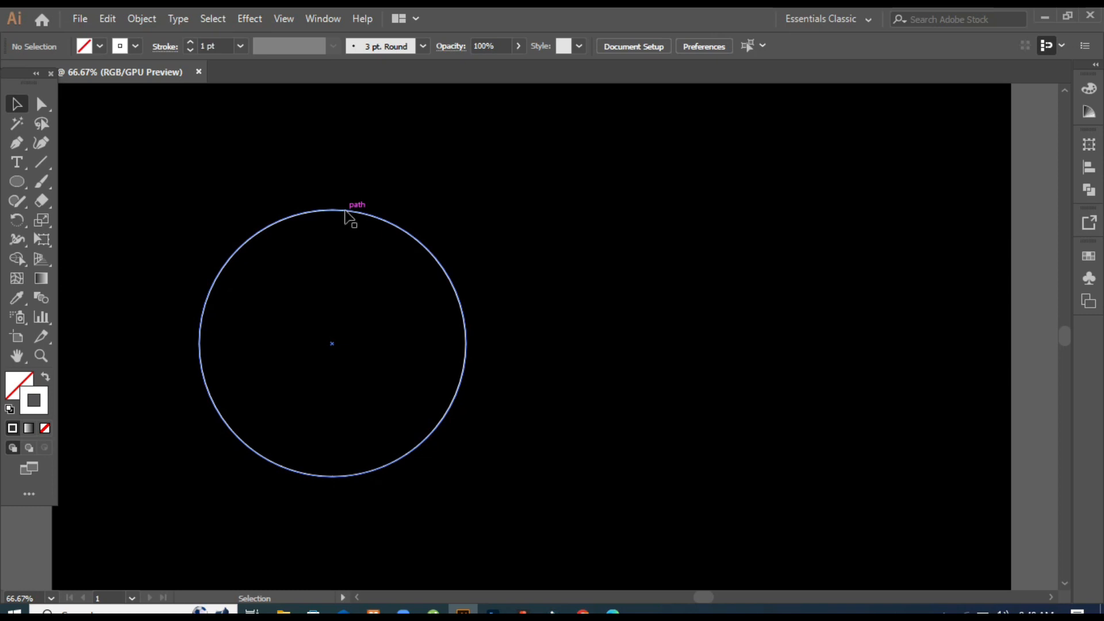
Duplicate the white circle beside the original and apply a linear white-to-black gradient to the original circle's stroke
drag(350, 217, 771, 224)
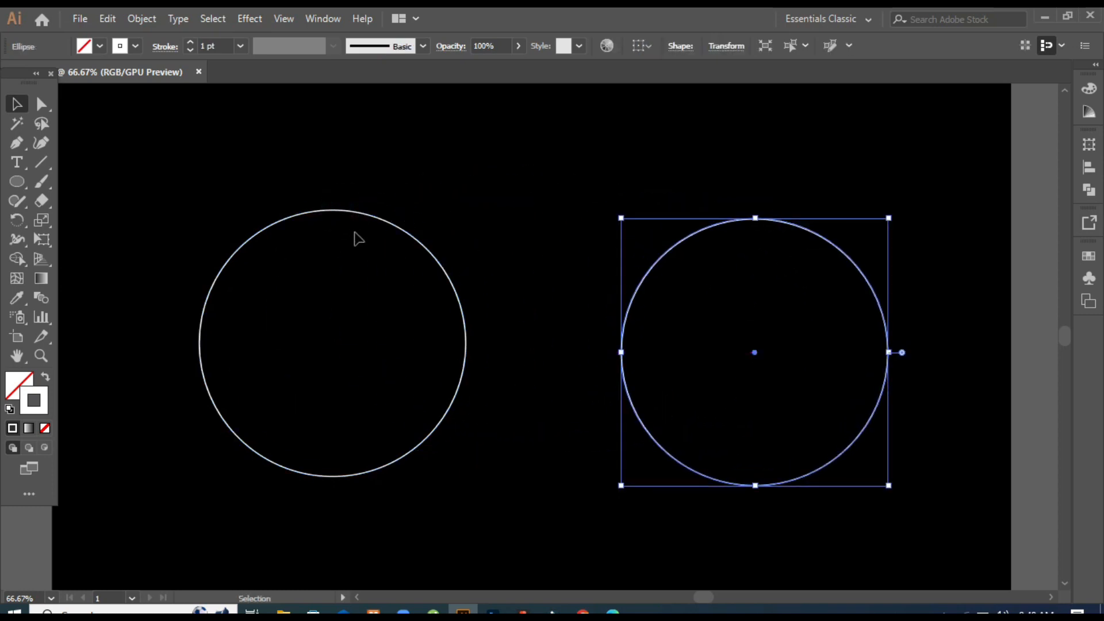
click(357, 212)
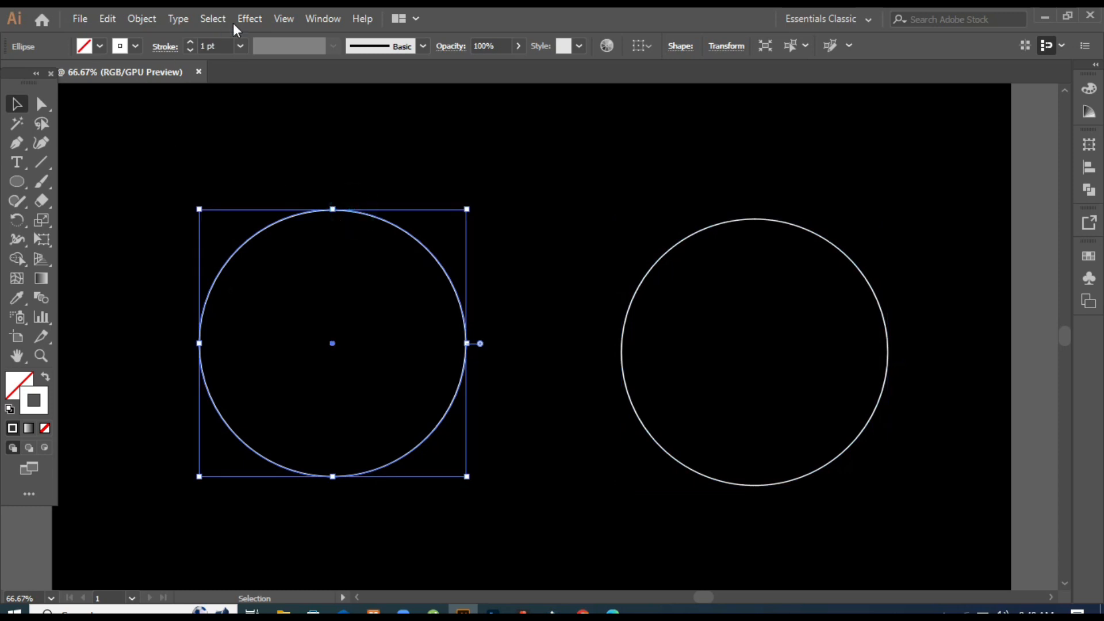
click(329, 22)
click(414, 411)
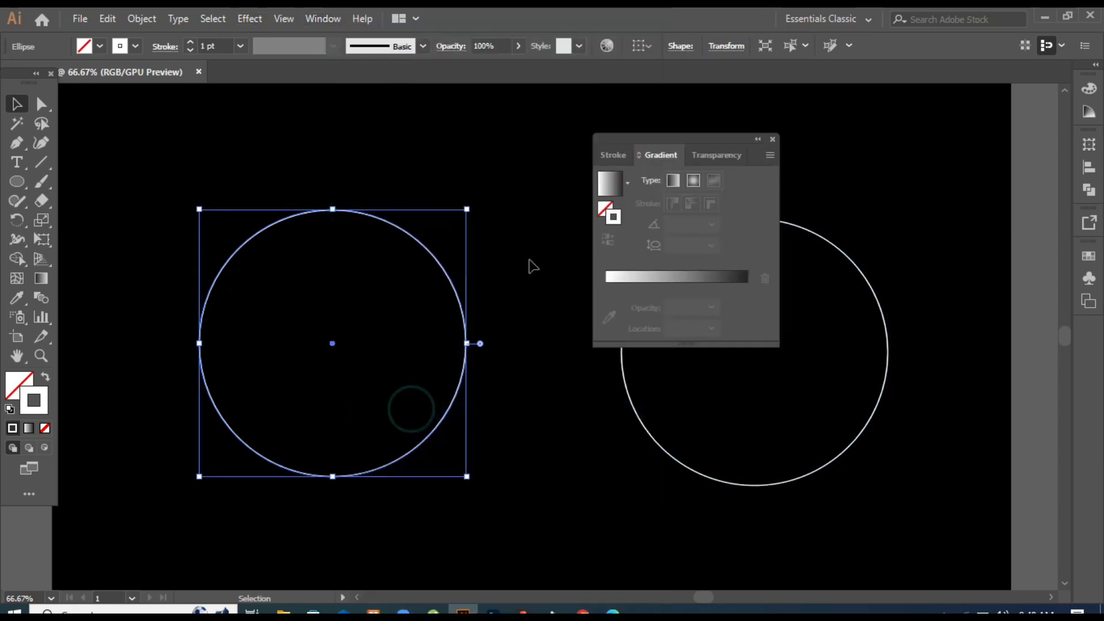
click(625, 282)
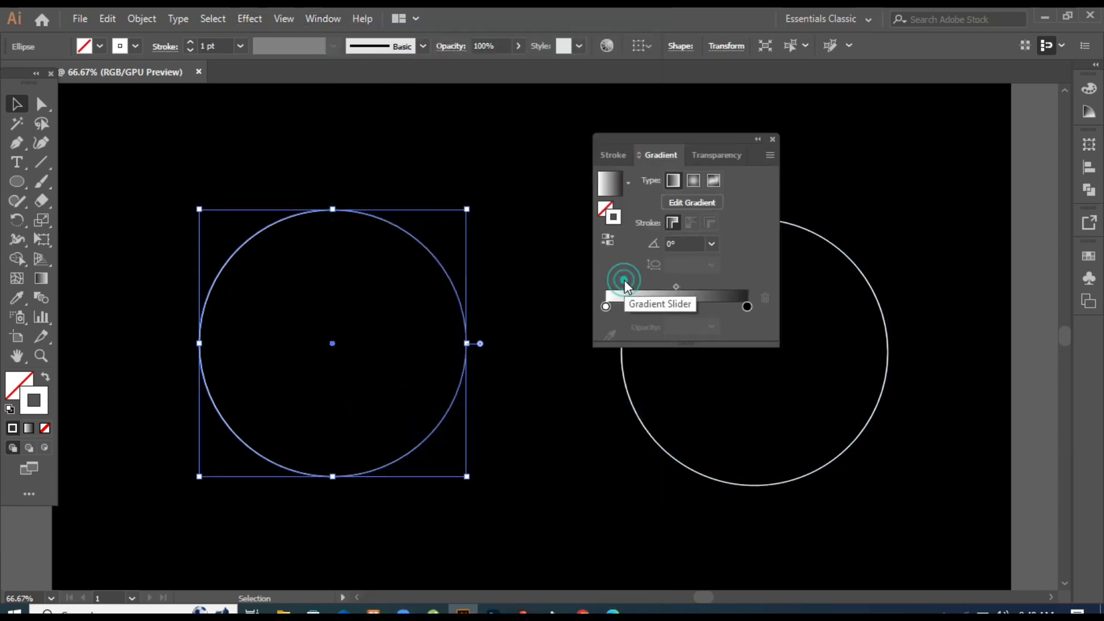
Set the gradient's start stop to red and add a cyan stop about a third of the way along
double_click(606, 306)
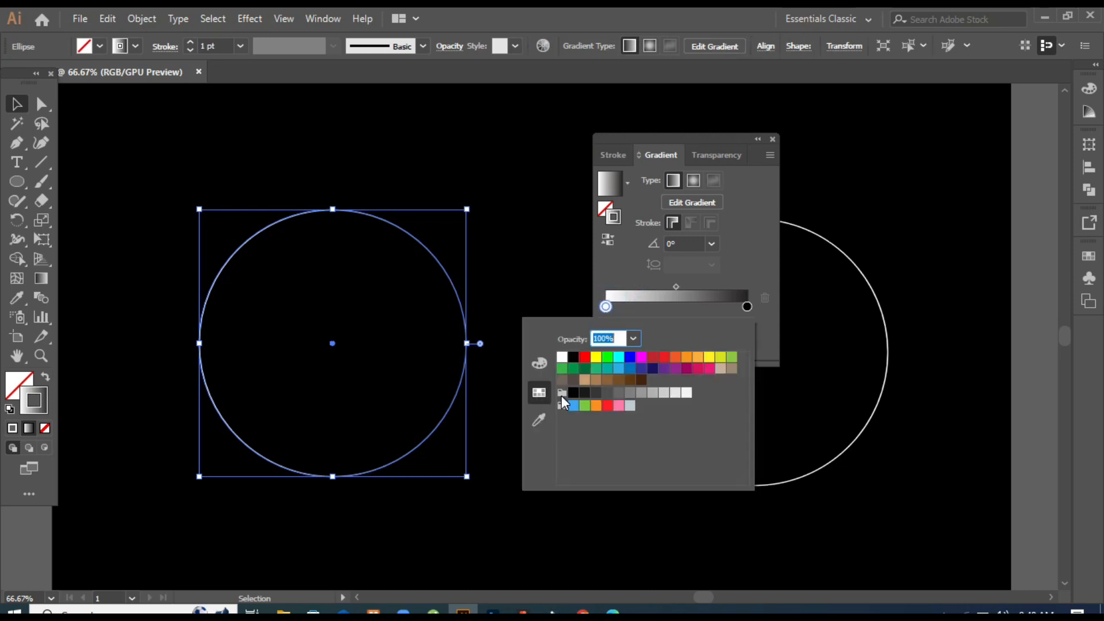
click(587, 357)
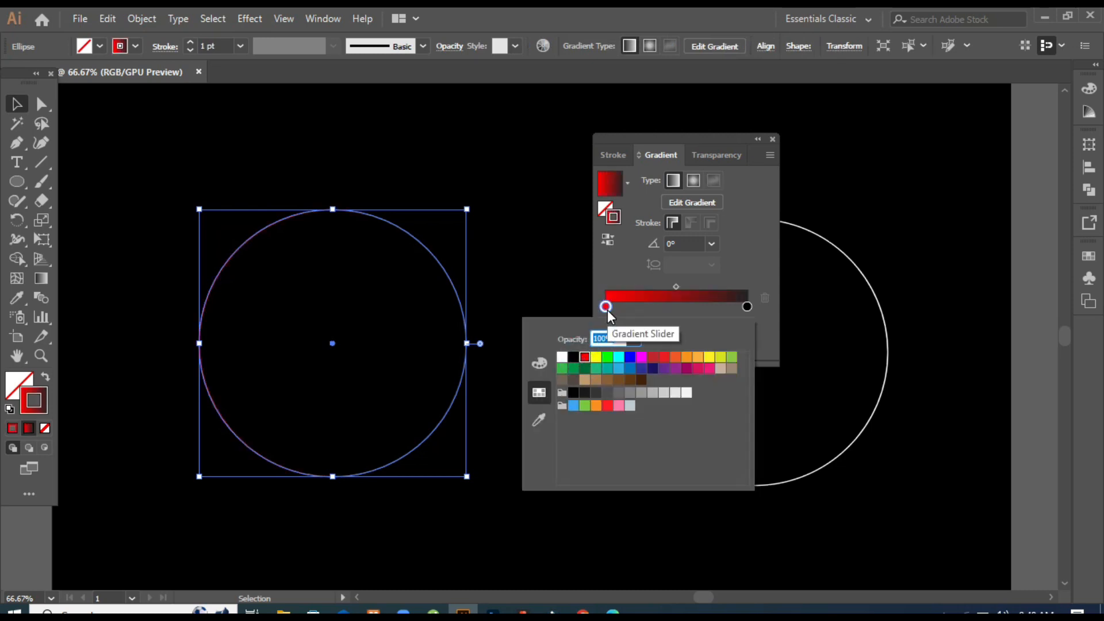
click(606, 307)
drag(607, 310, 651, 309)
double_click(651, 309)
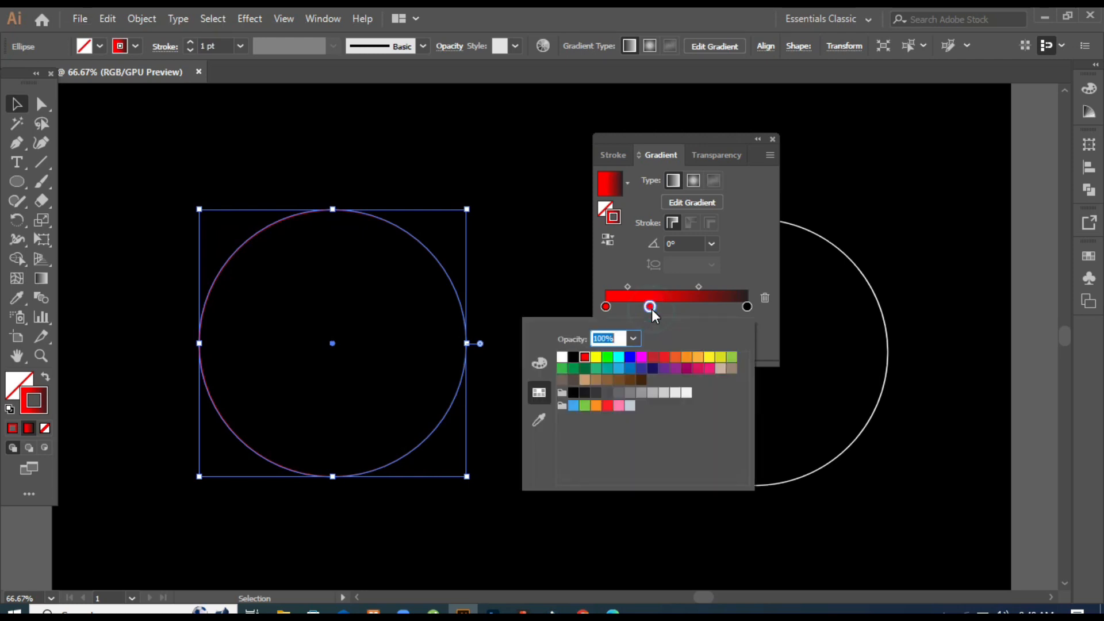
click(617, 360)
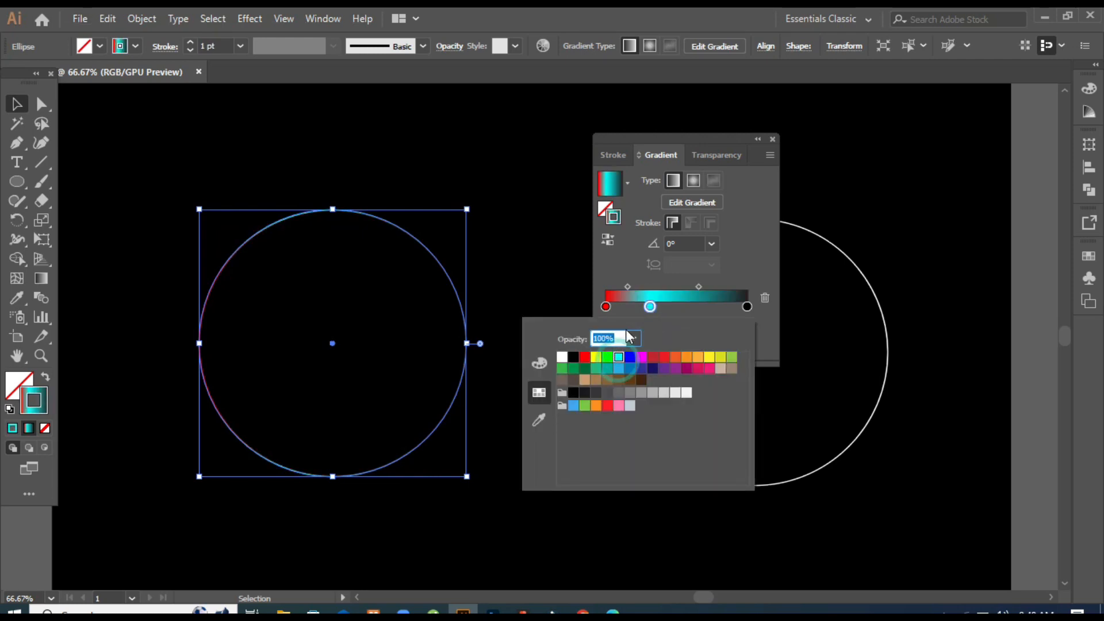
Duplicate the cyan gradient stop to about 74% and recolour the copy orange (R=241 G=90 B=36)
click(651, 305)
drag(650, 306, 712, 308)
double_click(711, 306)
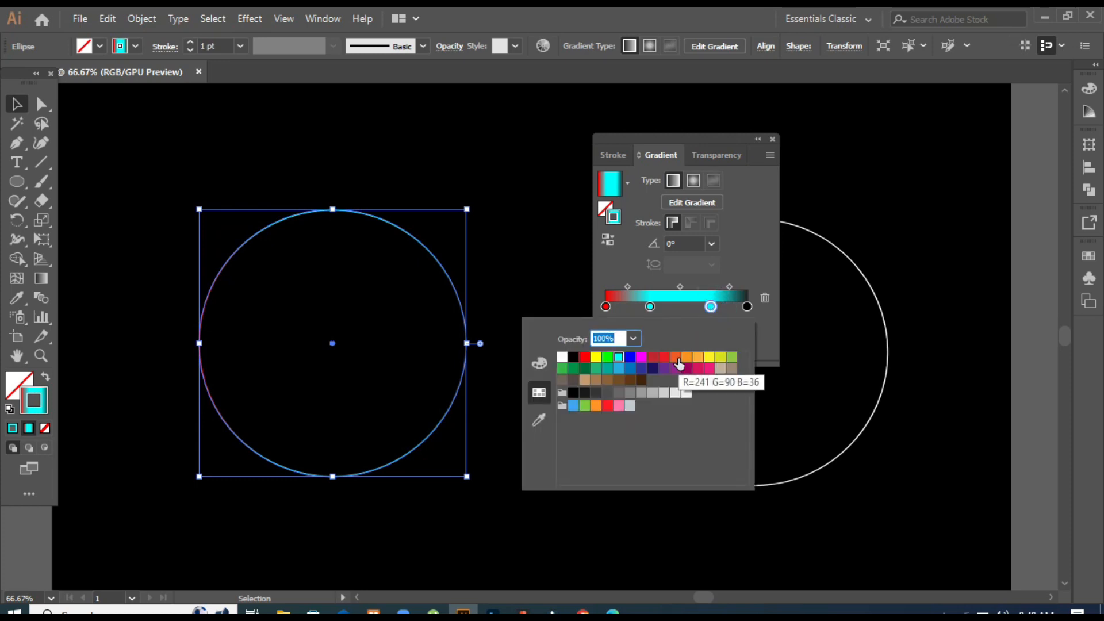
click(676, 357)
click(711, 307)
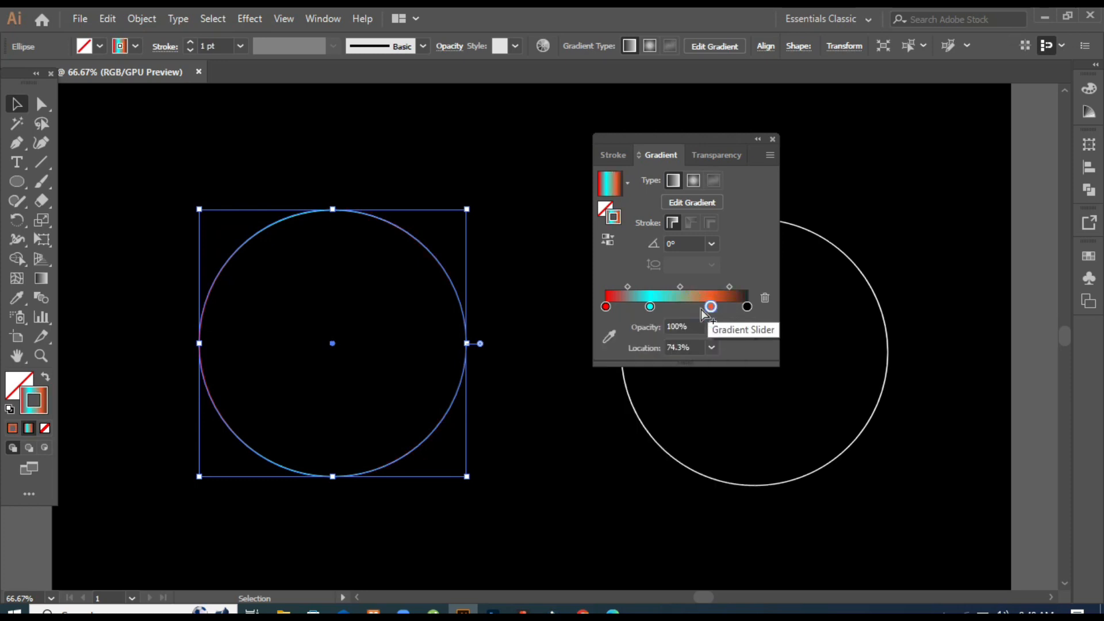
Recolour the gradient's black end stop bright red and close the gradient settings
click(746, 307)
double_click(747, 306)
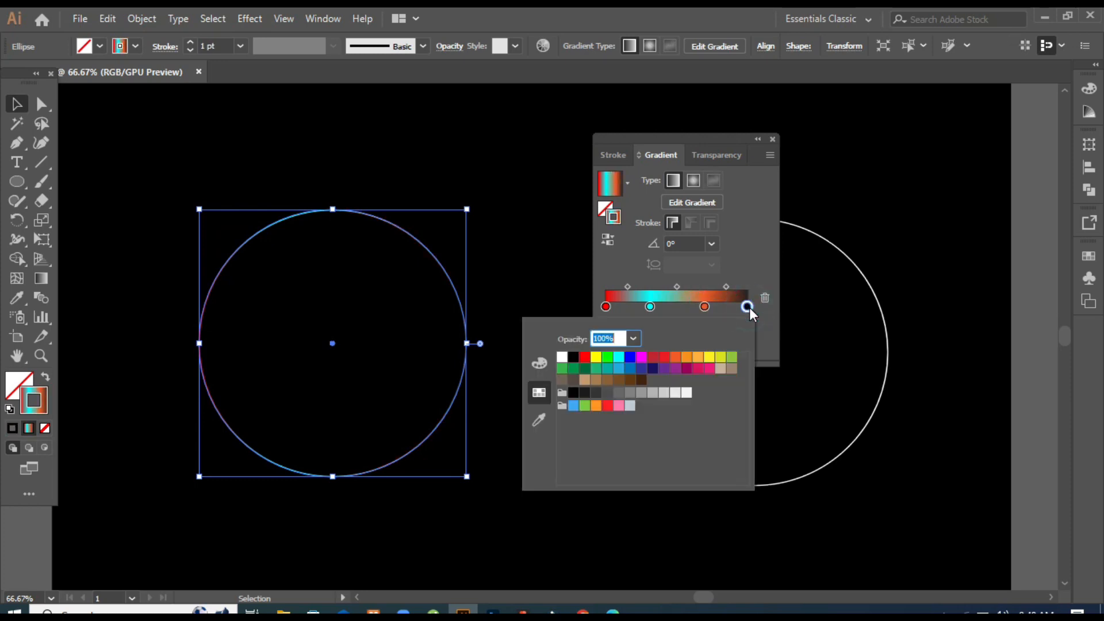
click(653, 357)
click(664, 357)
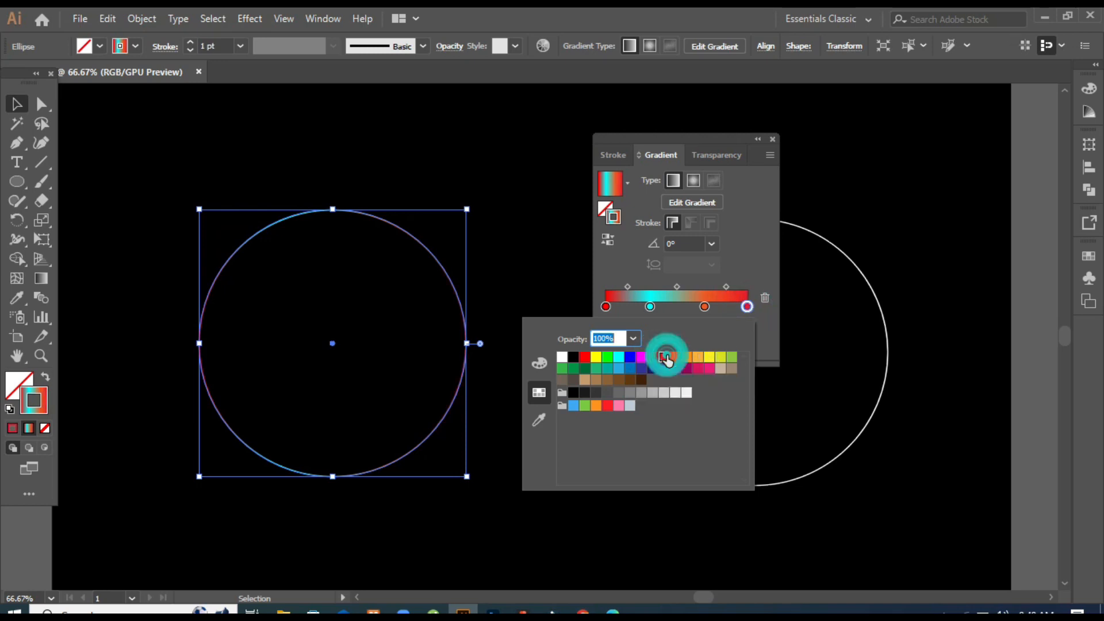
click(530, 201)
click(772, 141)
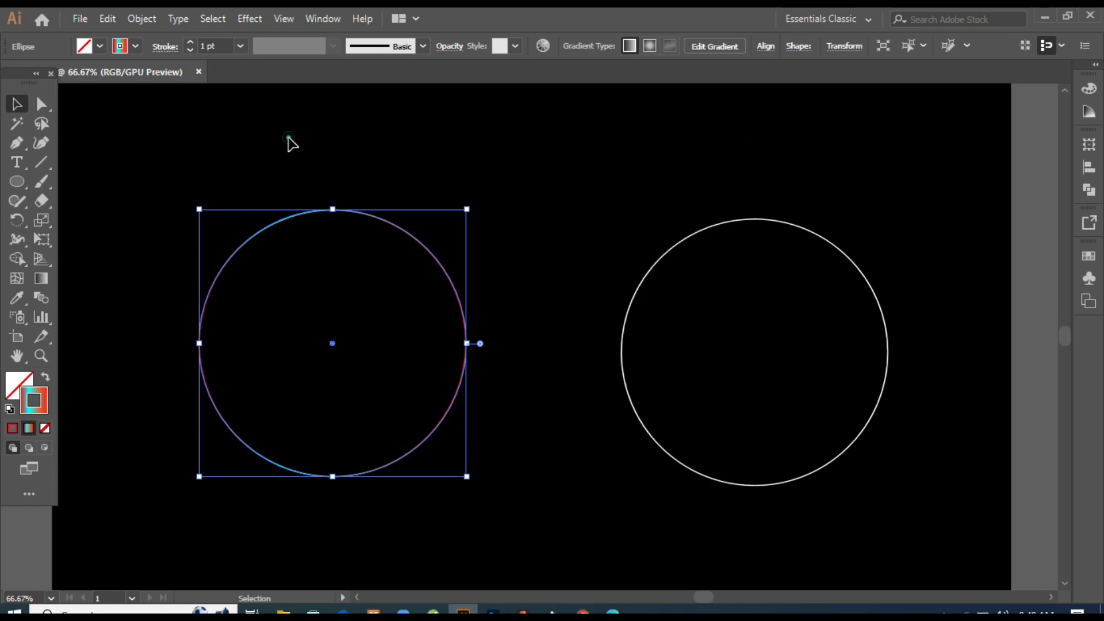
Set the gradient circle's stroke weight to 5 pt
drag(267, 167, 354, 278)
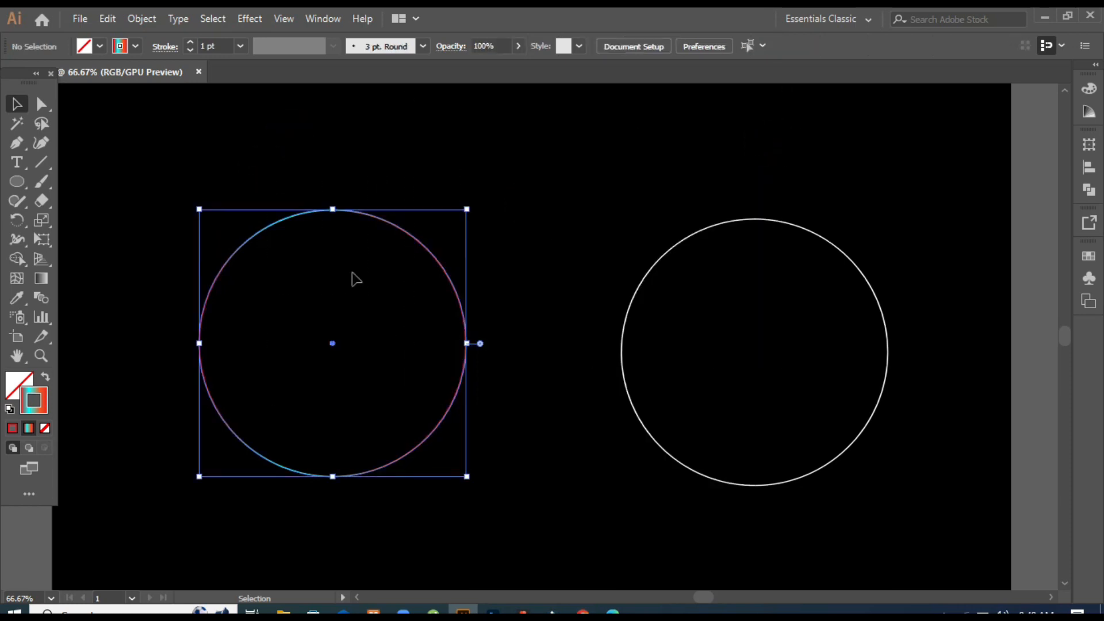
click(191, 43)
click(191, 43)
click(191, 43)
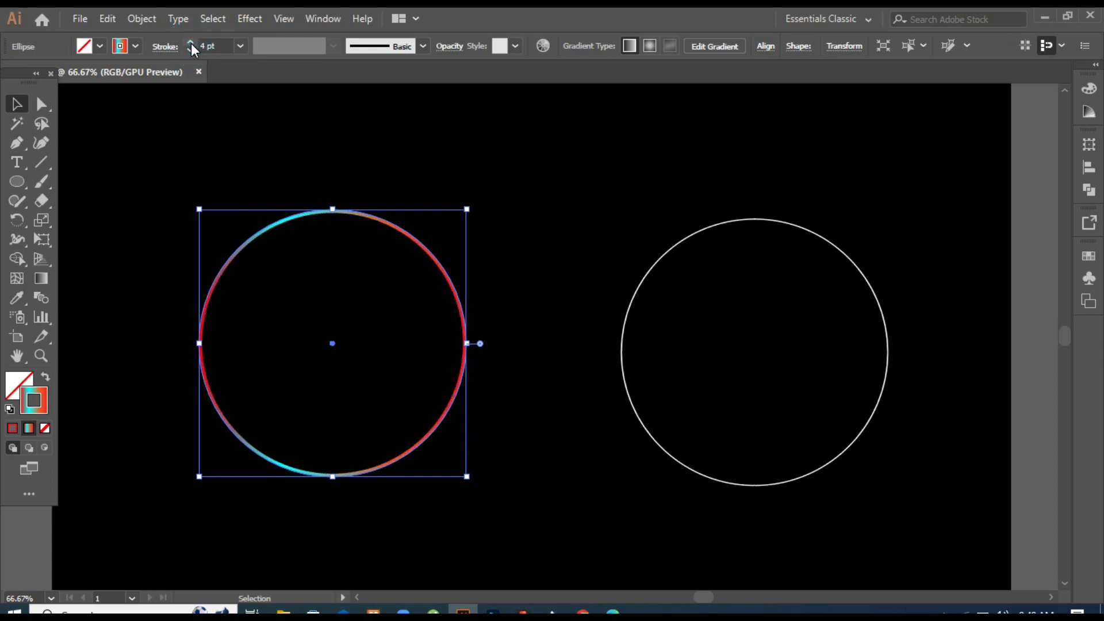
click(191, 43)
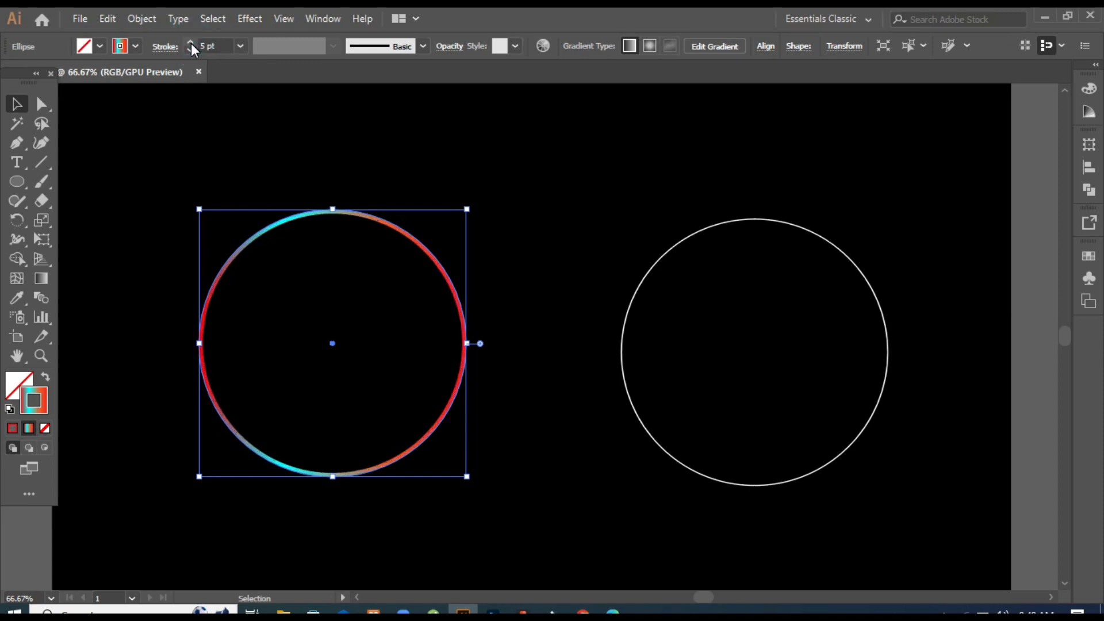
Start a Transform effect on the gradient circle with preview on, scaling it to 93% horizontally and vertically
click(213, 19)
mouse_move(254, 20)
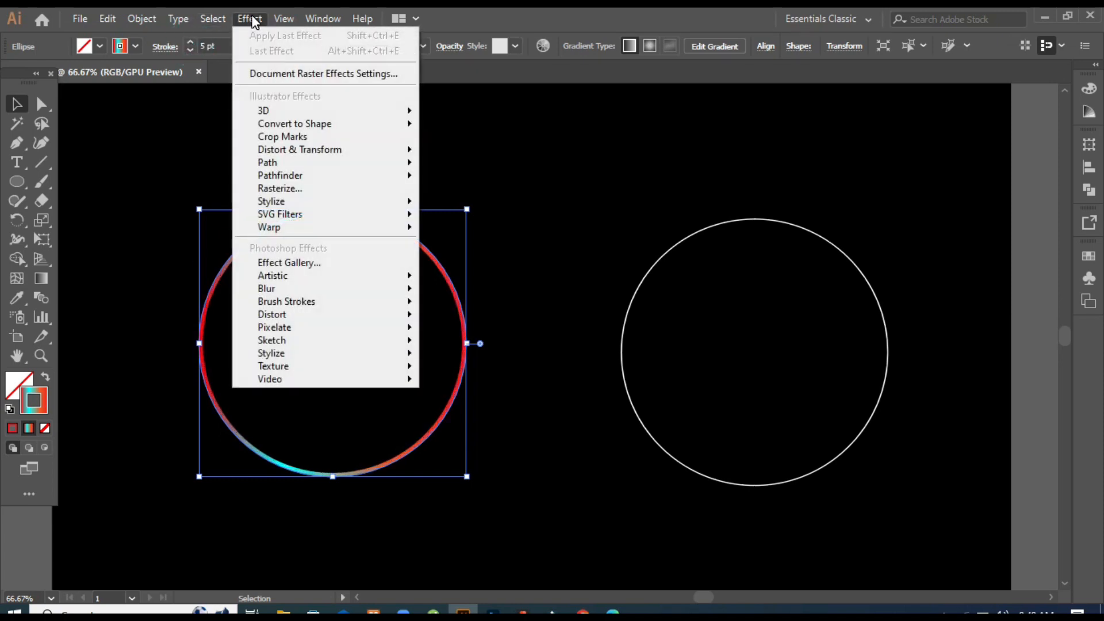
mouse_move(325, 148)
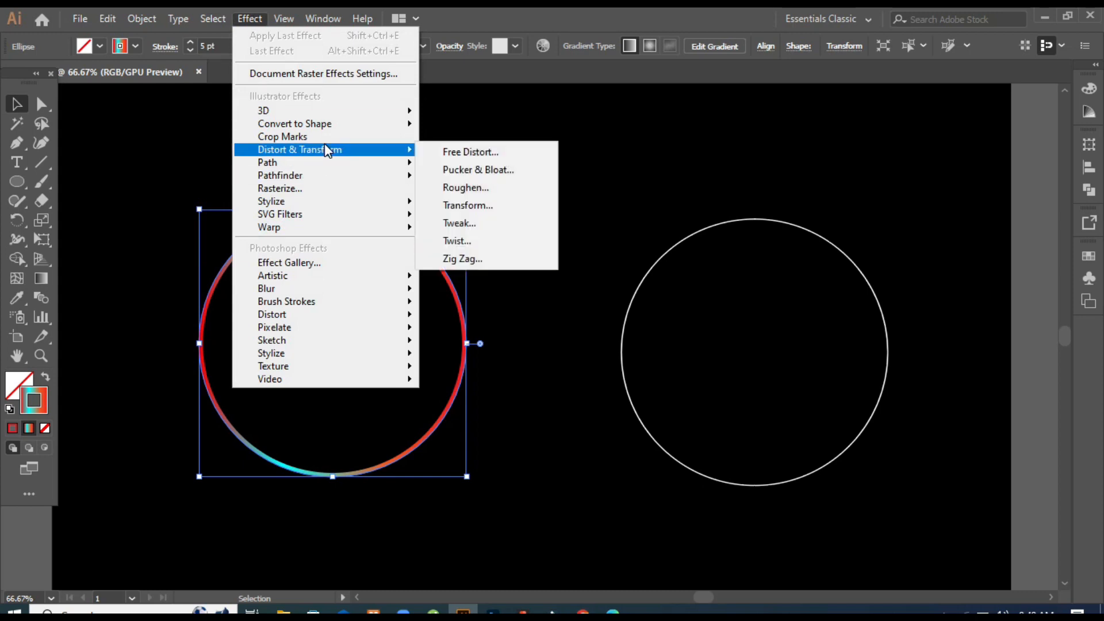
click(478, 207)
drag(338, 116, 719, 116)
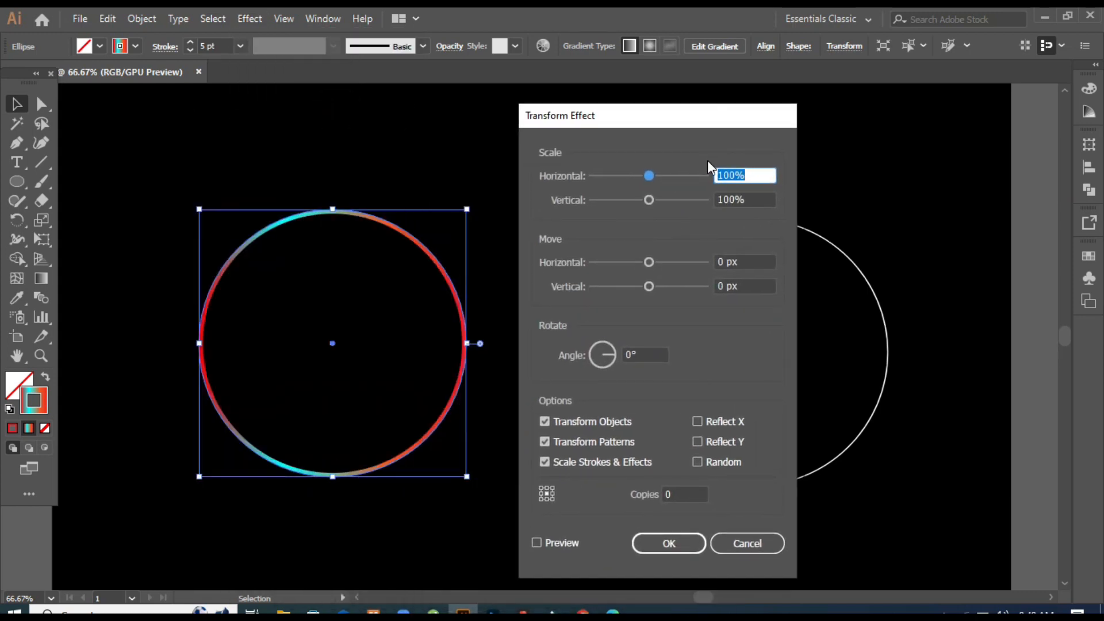
click(537, 542)
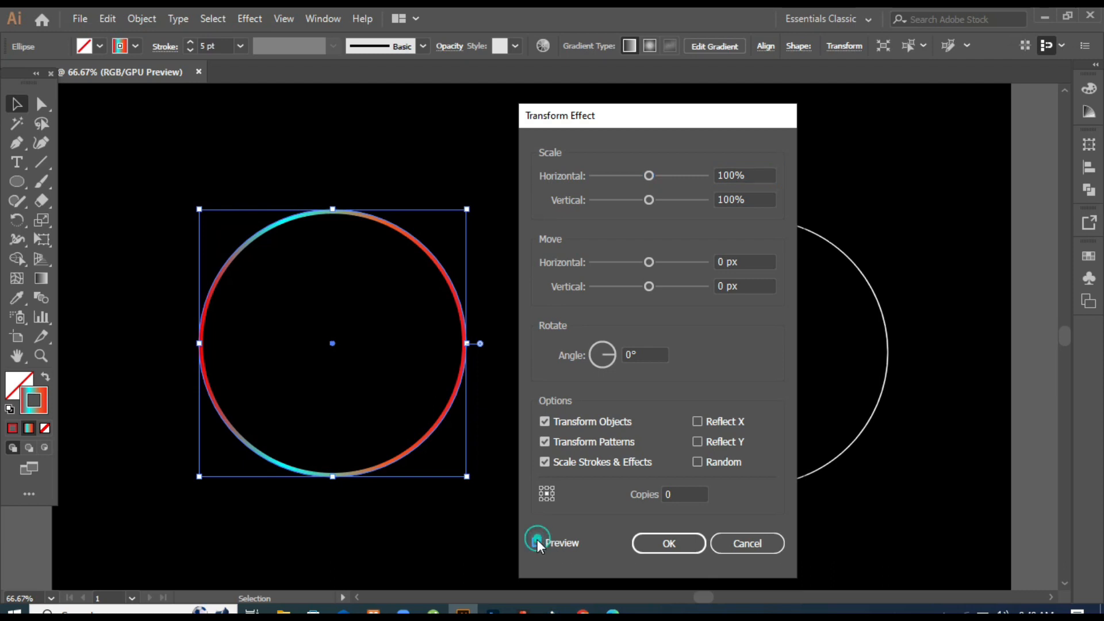
double_click(734, 176)
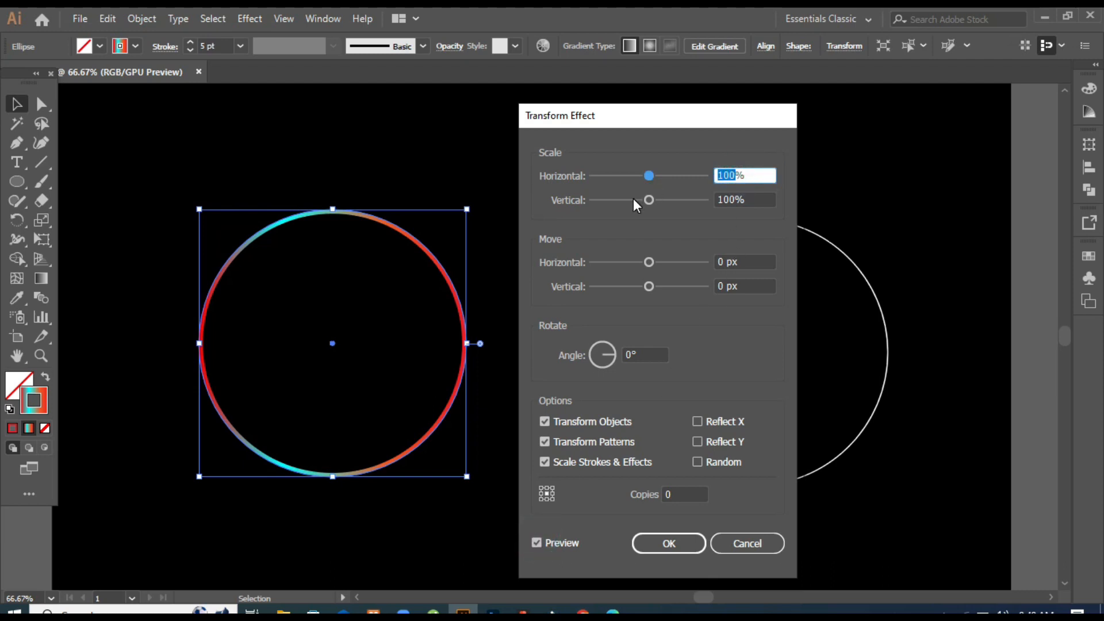
text(93)
double_click(734, 199)
text(9)
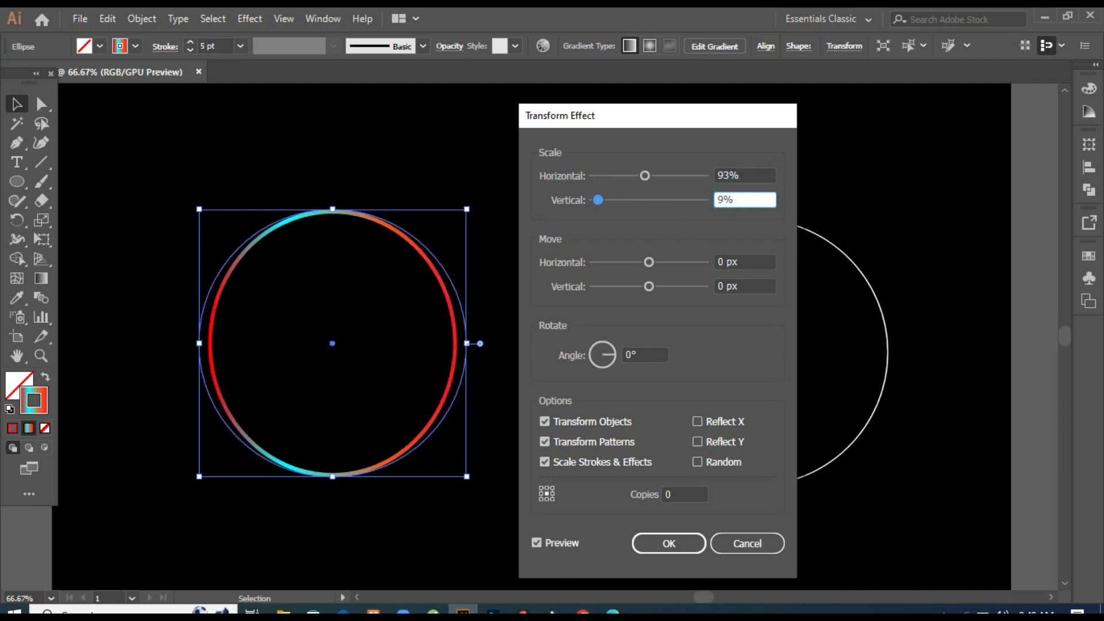
text(3)
Set the number of copies in the Transform effect to 99
click(683, 494)
double_click(684, 495)
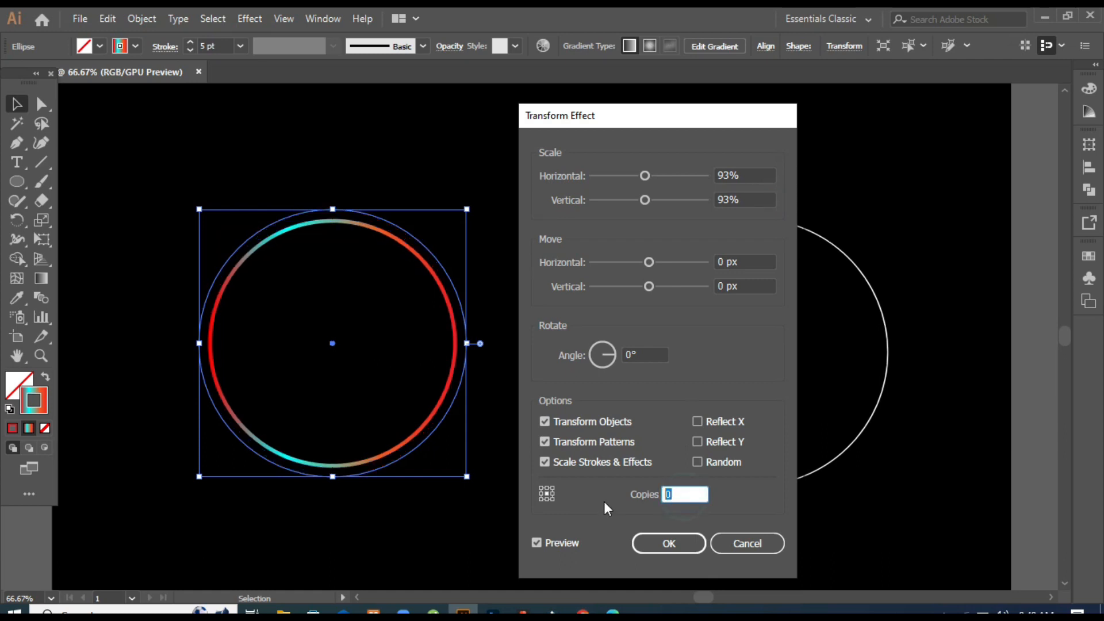
text(90)
click(645, 356)
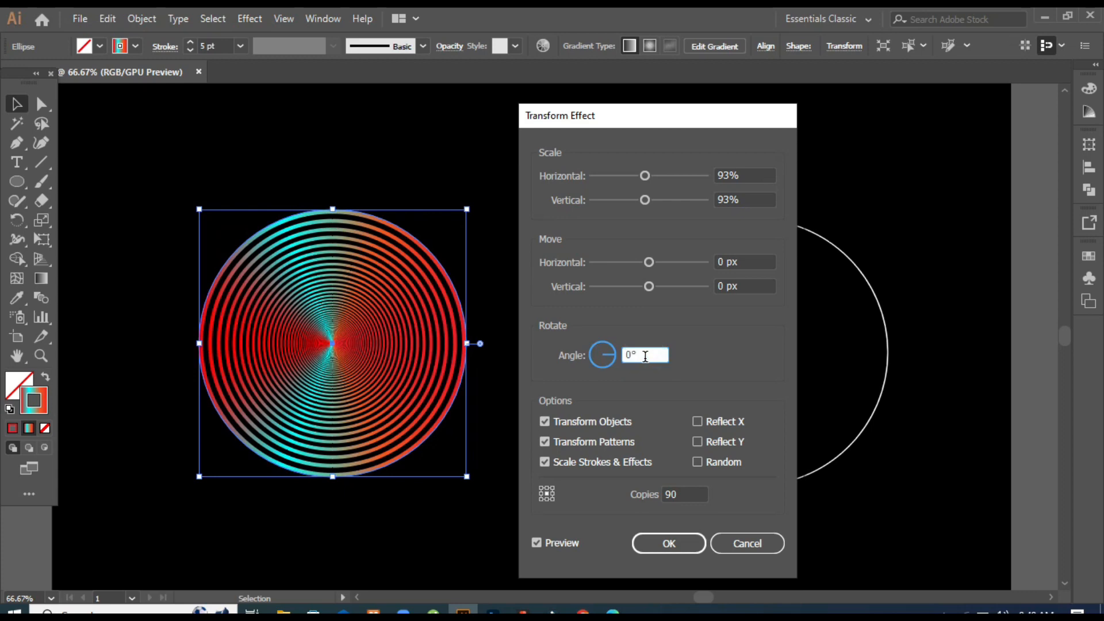
click(683, 495)
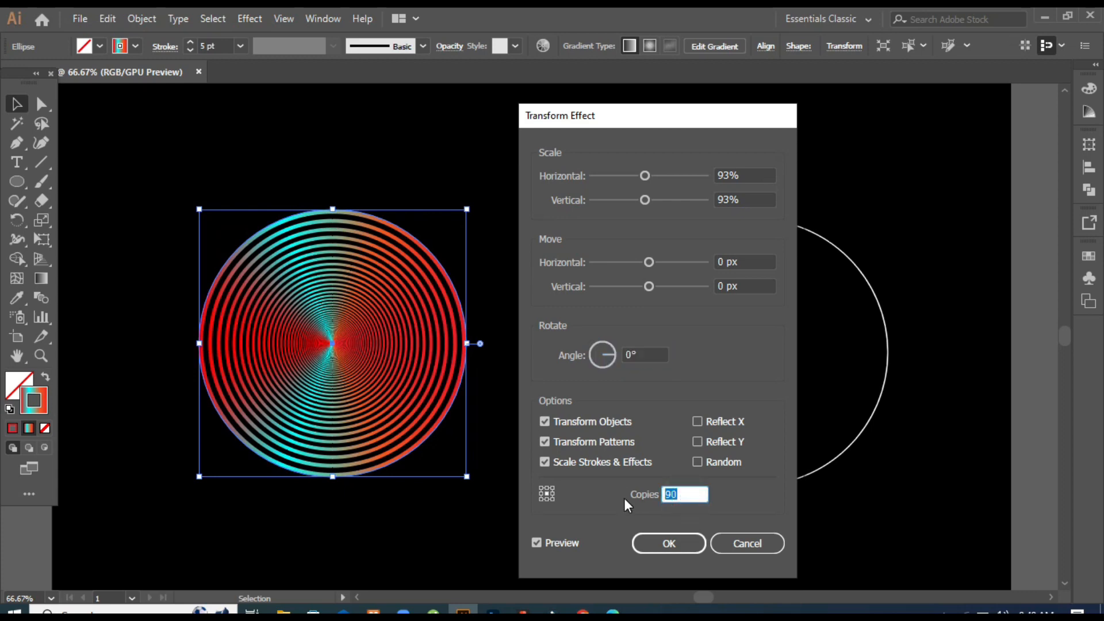
text(99)
Raise the Transform effect's rotation angle gradually to about 41° and apply the effect
click(637, 355)
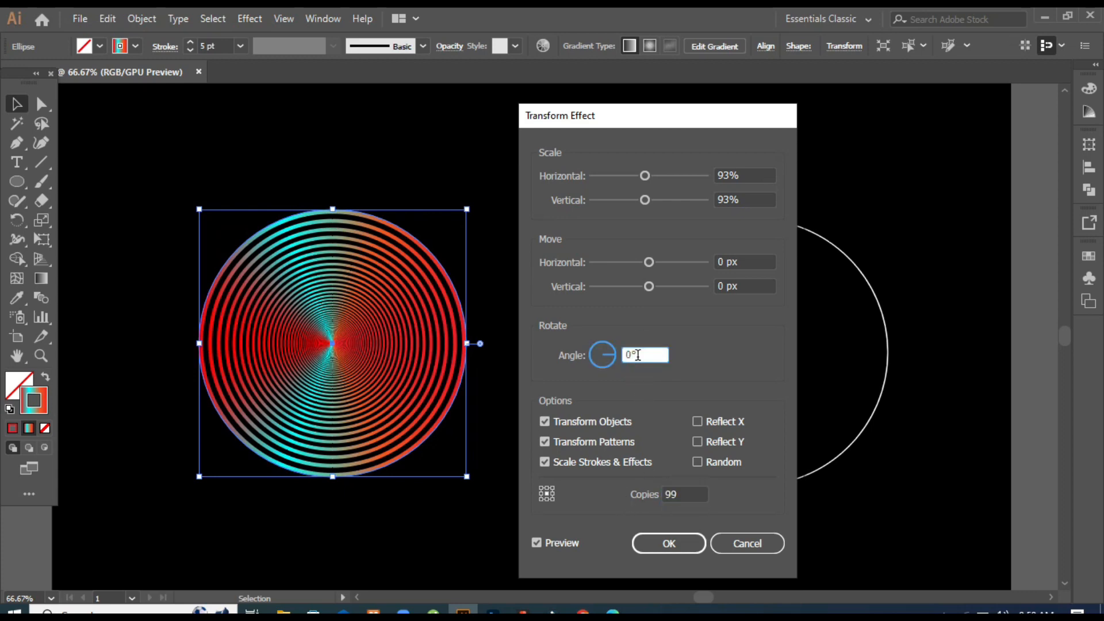
double_click(641, 354)
key(Up)
key(Up)
key(Up)
key(Up)
key(Up)
key(Up)
key(Up)
key(Up)
key(Up)
key(Up)
key(Up)
key(Up)
key(Up)
key(Up)
key(Up)
key(Up)
key(Up)
key(Up)
key(Up)
key(Up)
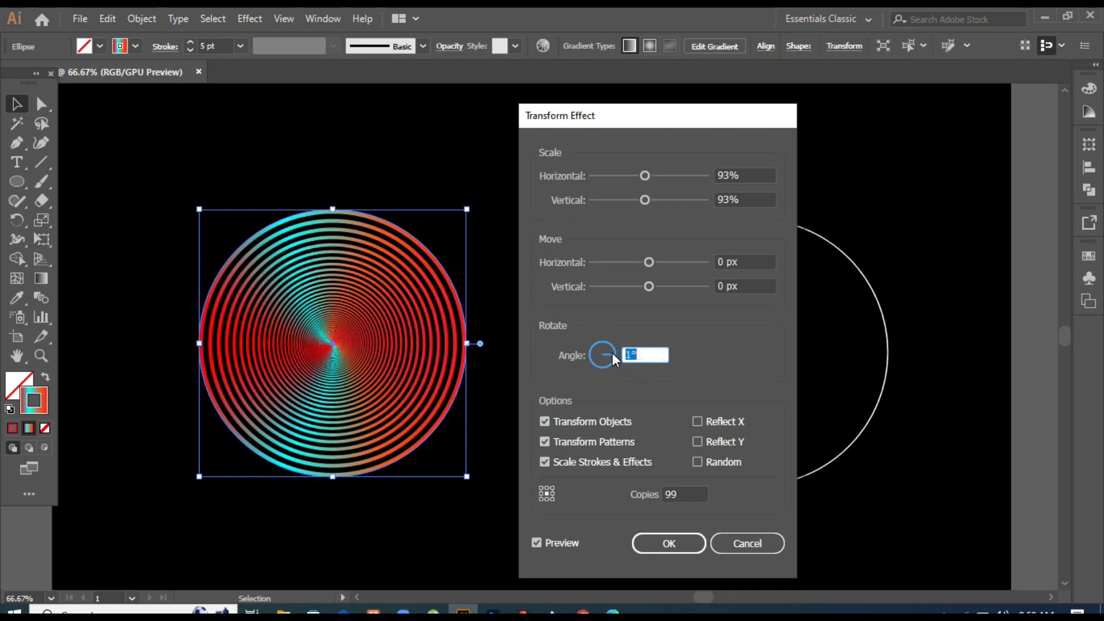
key(Up)
key(Up)
key(Up)
key(Up)
key(Up)
key(Up)
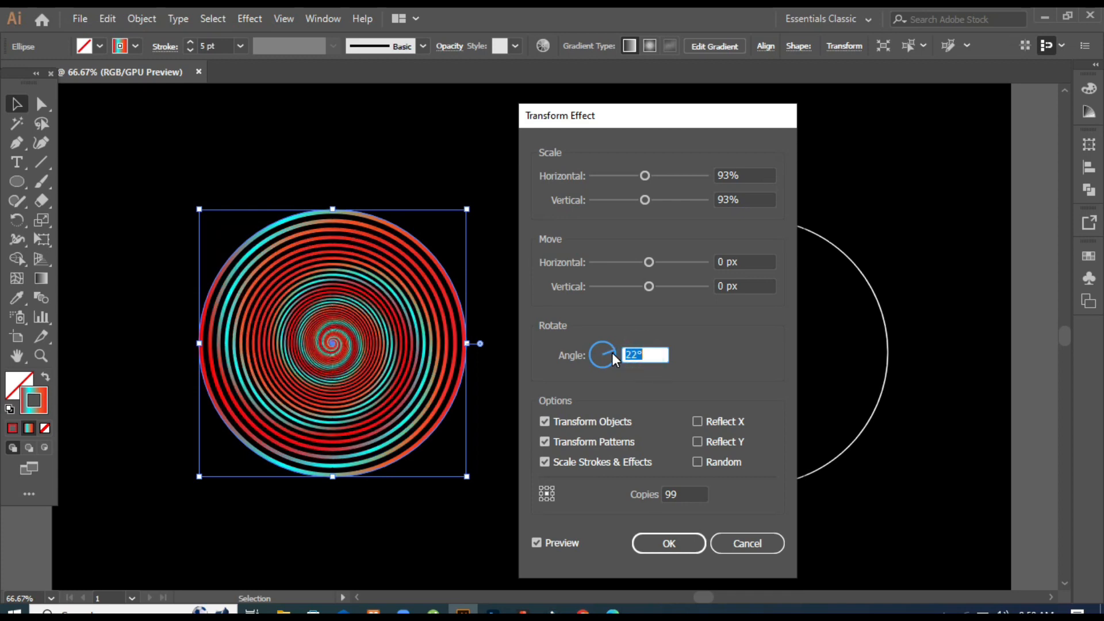
key(Up)
key(Up)
key(Up)
key(Up)
key(Up)
key(Up)
key(Up)
key(Up)
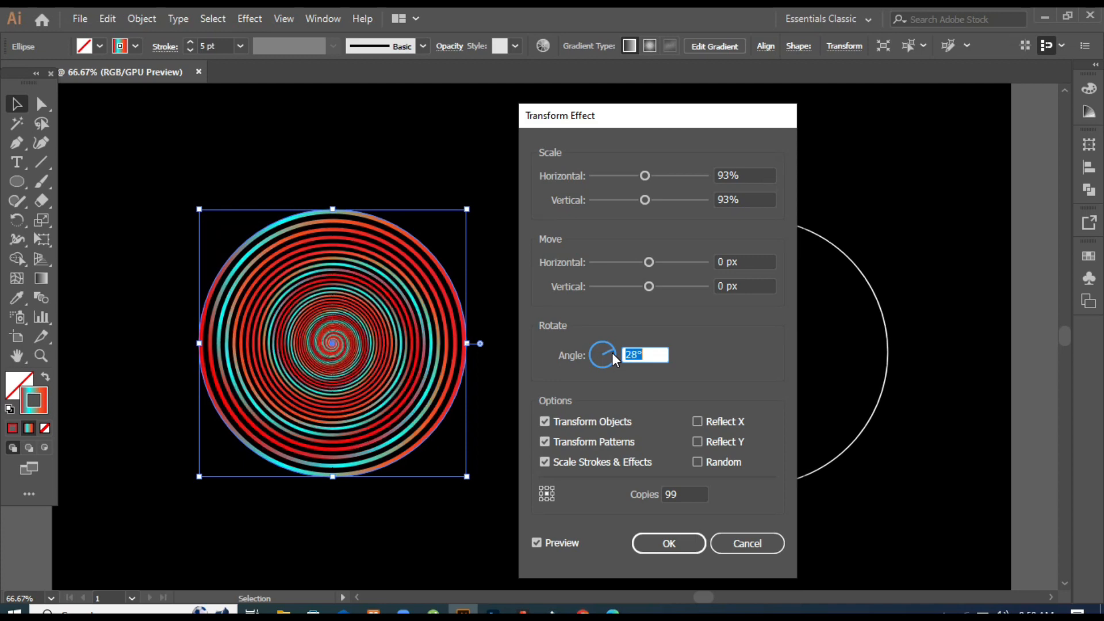
key(Up)
key(Up)
key(Up)
key(Up)
key(Up)
key(Up)
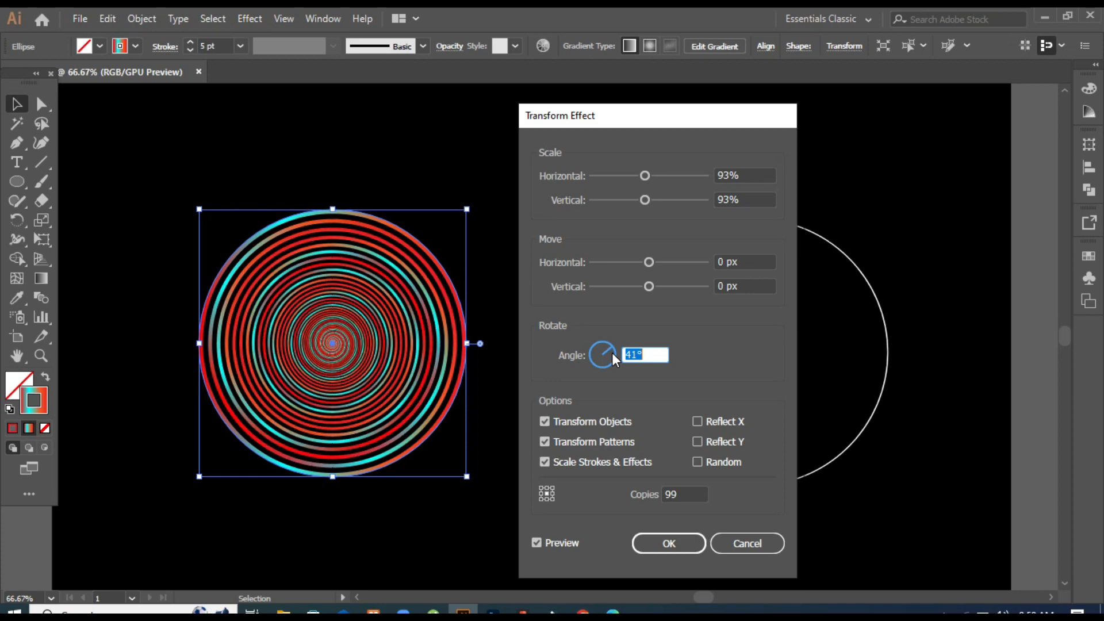
key(Return)
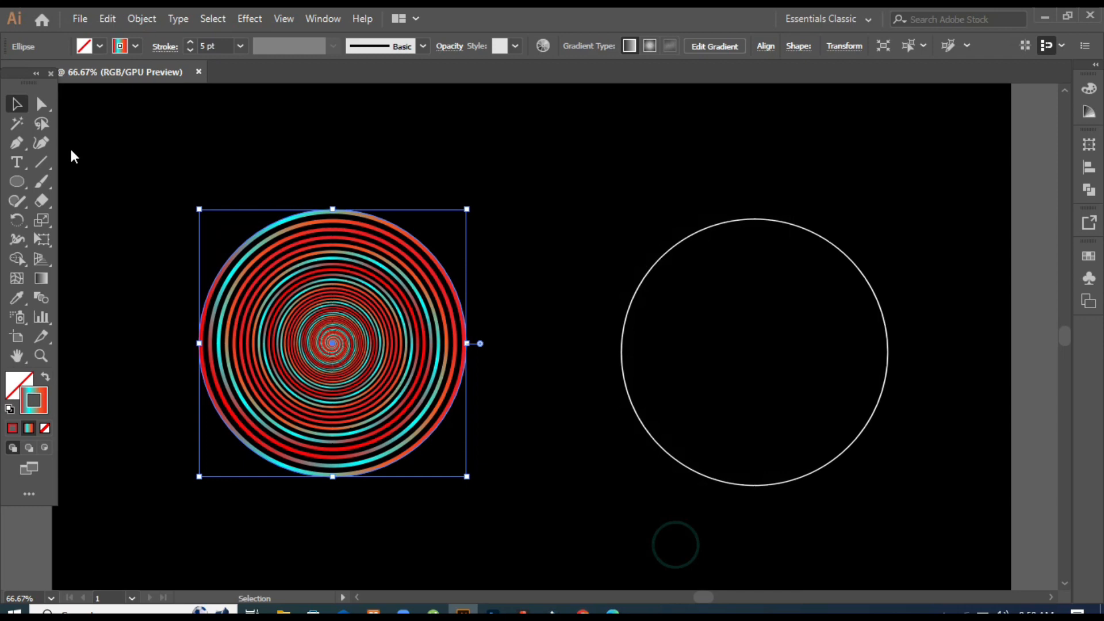
Move the finished spiral circle a little to the left and bring the plain white circle closer to it
click(173, 219)
drag(338, 345, 265, 345)
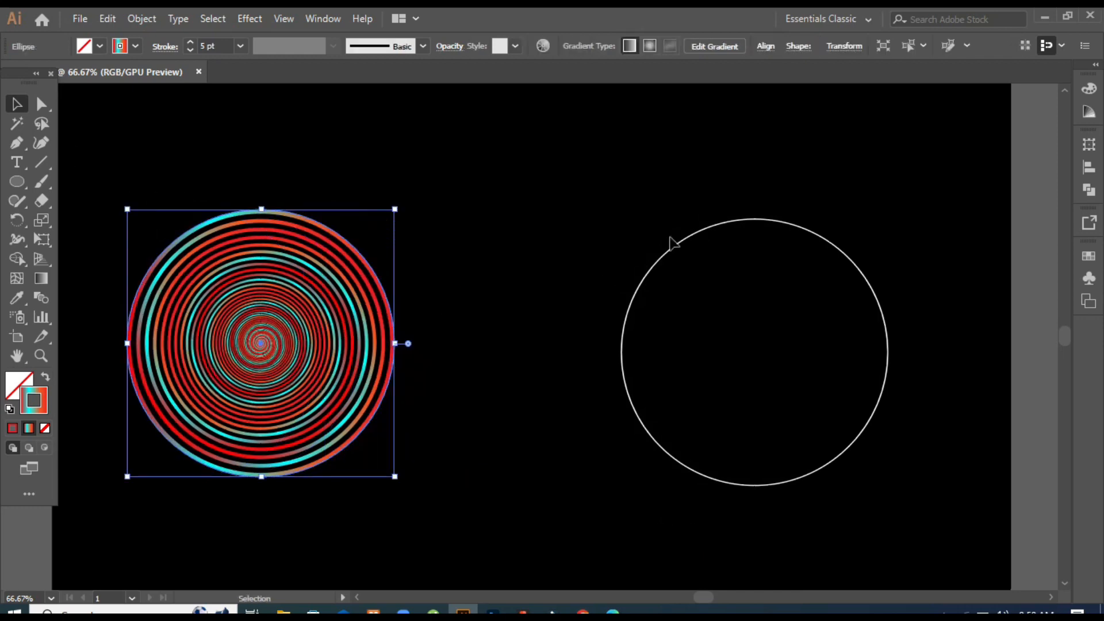
click(608, 236)
drag(671, 251, 529, 252)
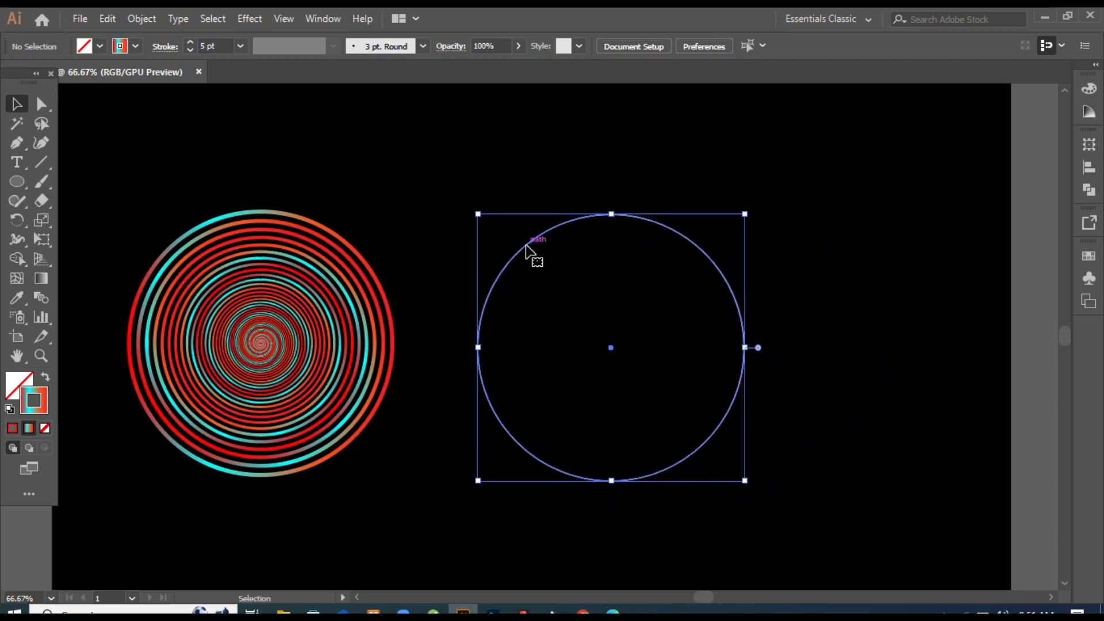
Set the plain white circle's stroke weight to 10 pt
click(190, 43)
click(190, 44)
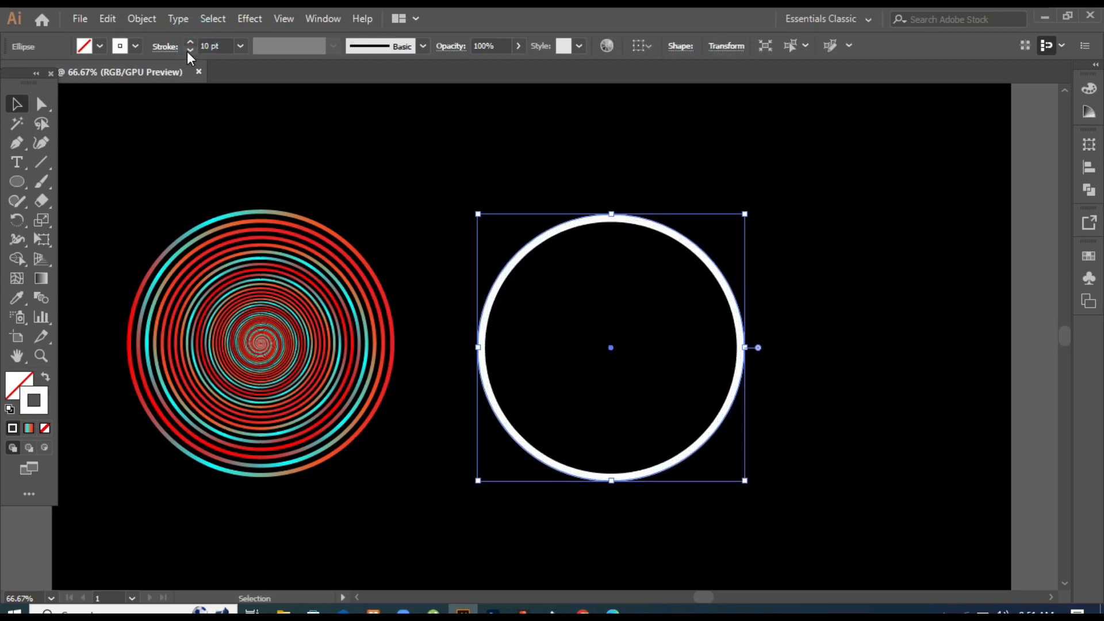
Apply the red, cyan and orange linear gradient to the white circle's stroke
click(323, 18)
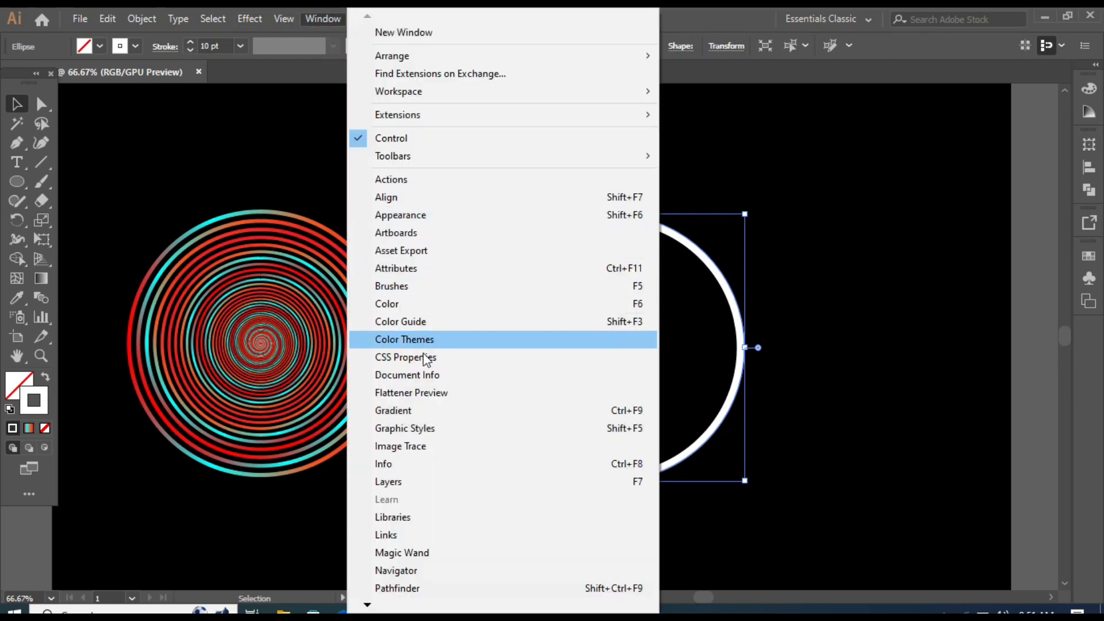
click(439, 410)
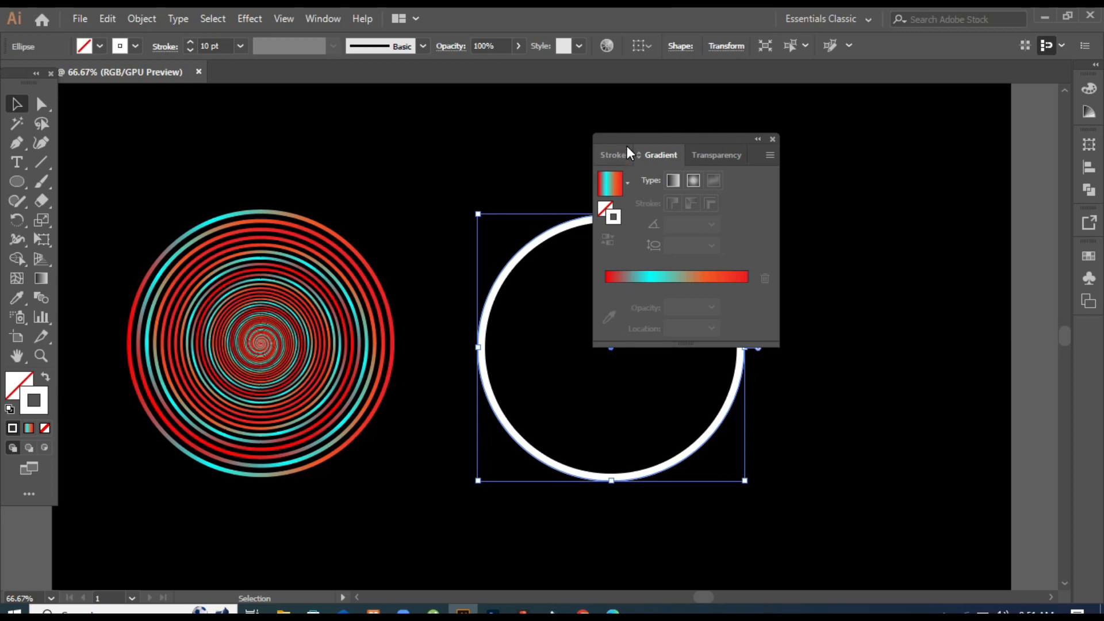
drag(626, 139, 295, 118)
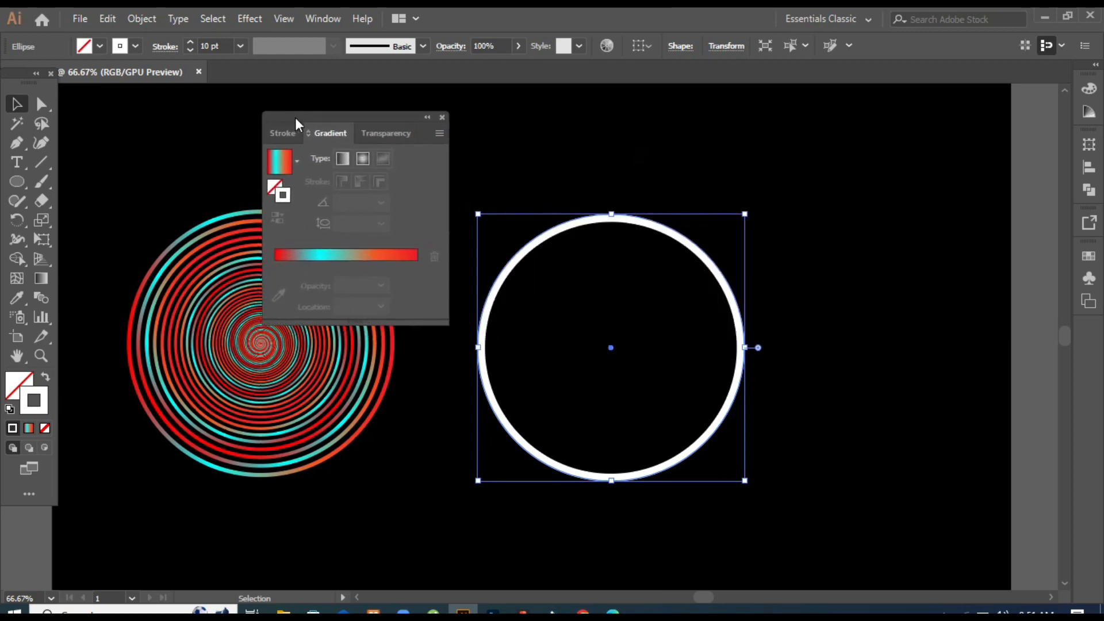
click(346, 254)
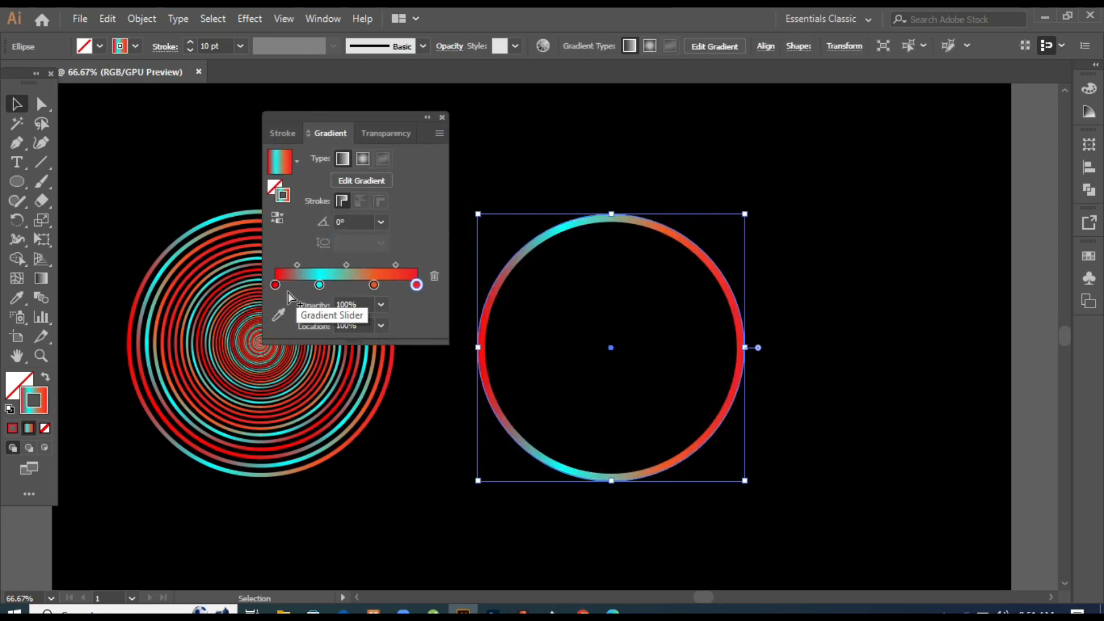
Make the stroke gradient's first stop black and shift the midpoint between the black and cyan stops to 87%
double_click(275, 285)
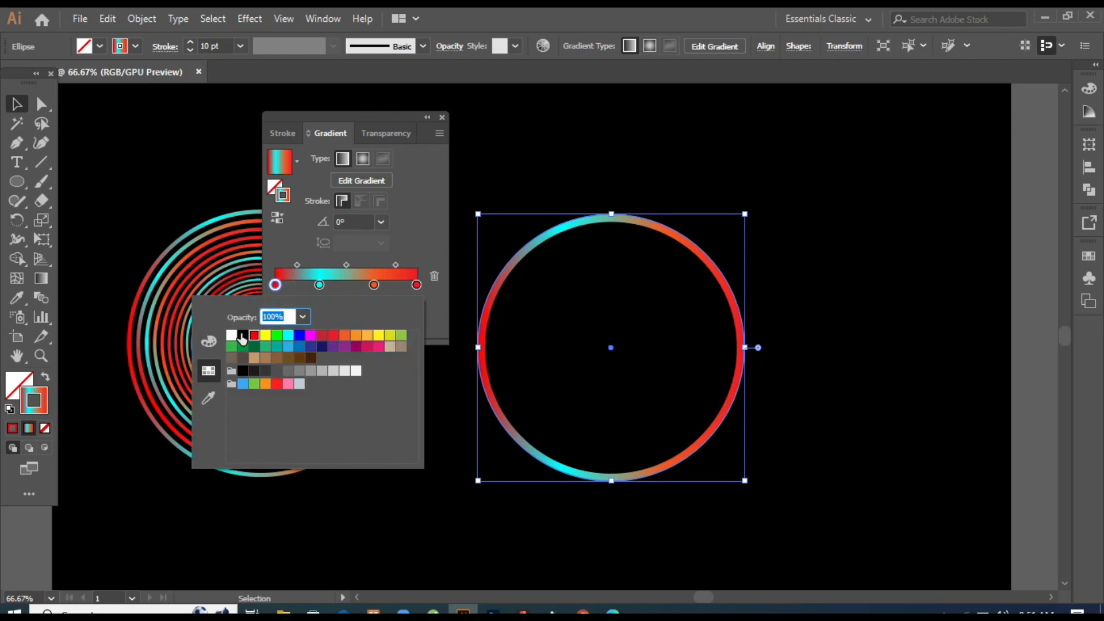
click(243, 335)
click(302, 261)
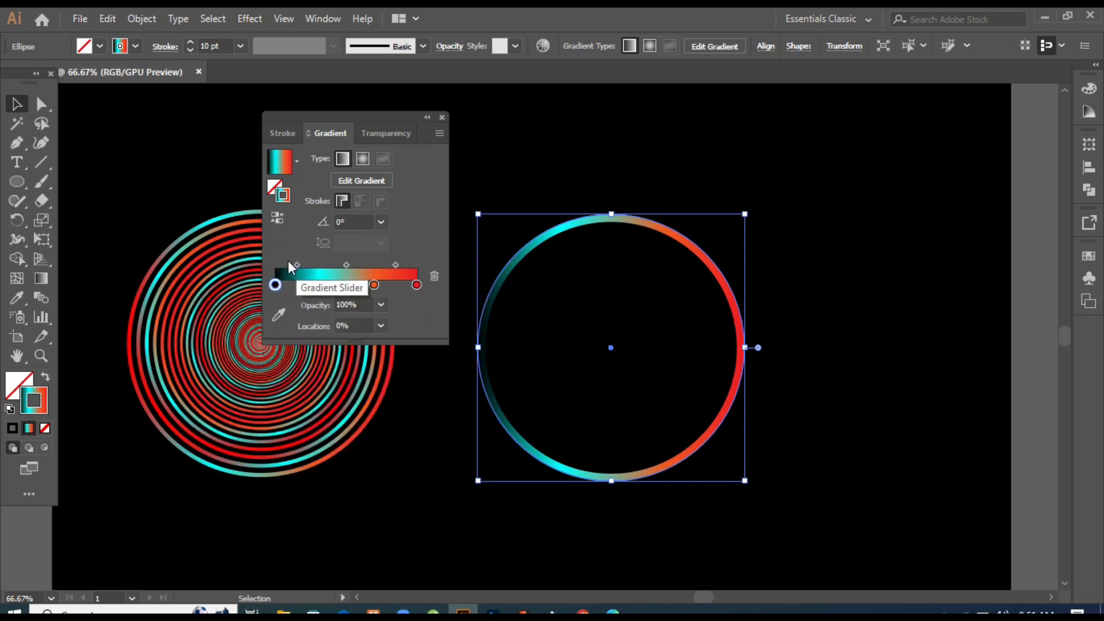
drag(297, 265, 314, 265)
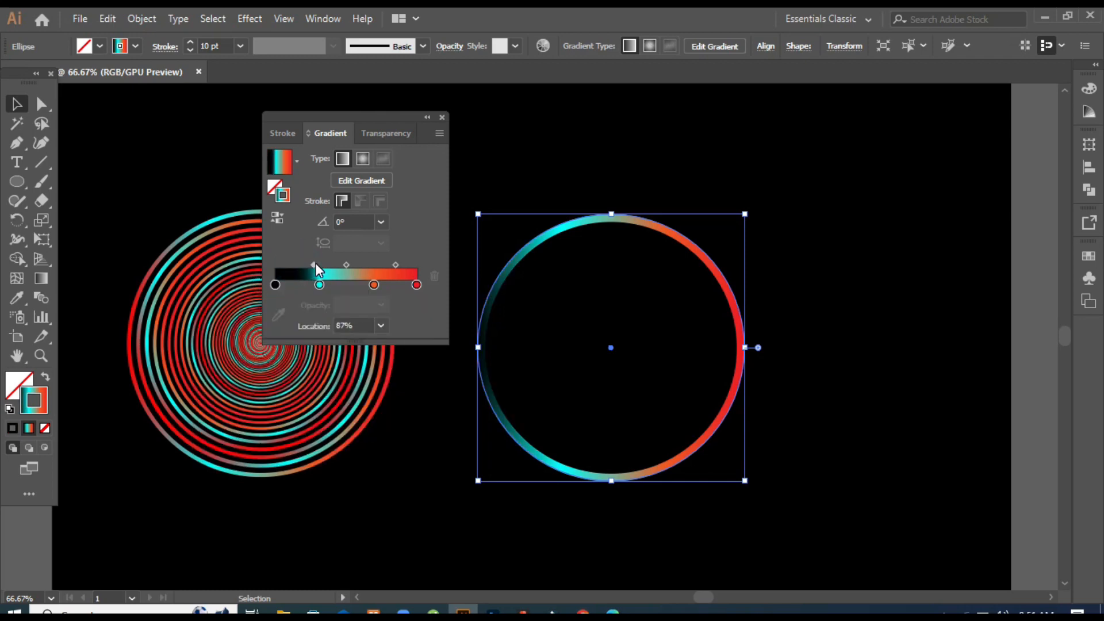
Bring the gradient's orange stop closer to the cyan stop and make the last stop black
drag(374, 285, 342, 284)
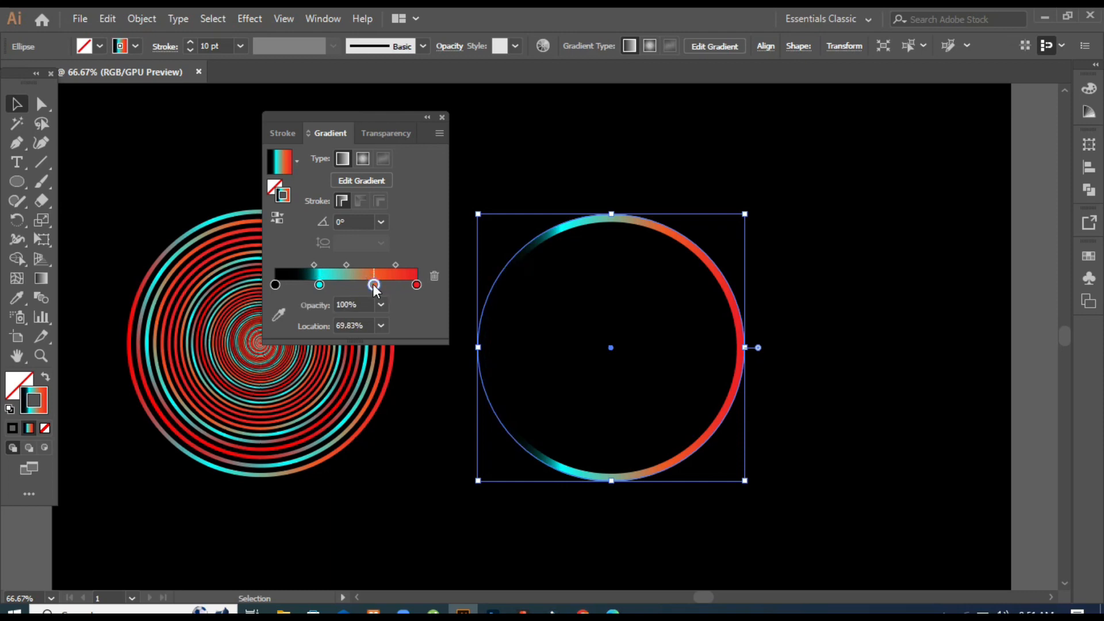
double_click(415, 285)
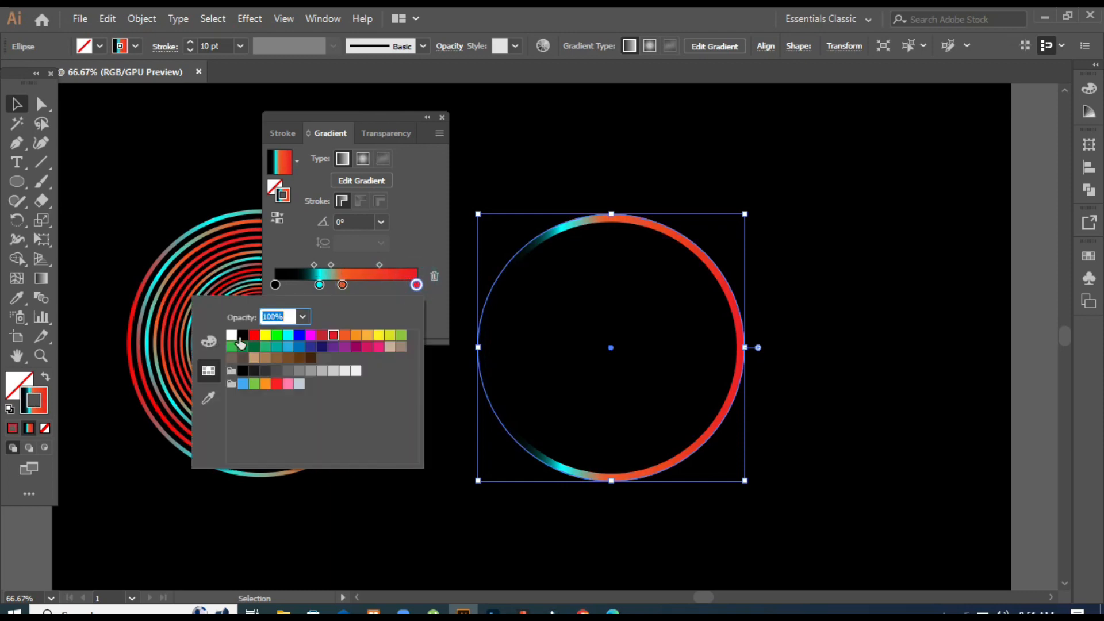
click(243, 334)
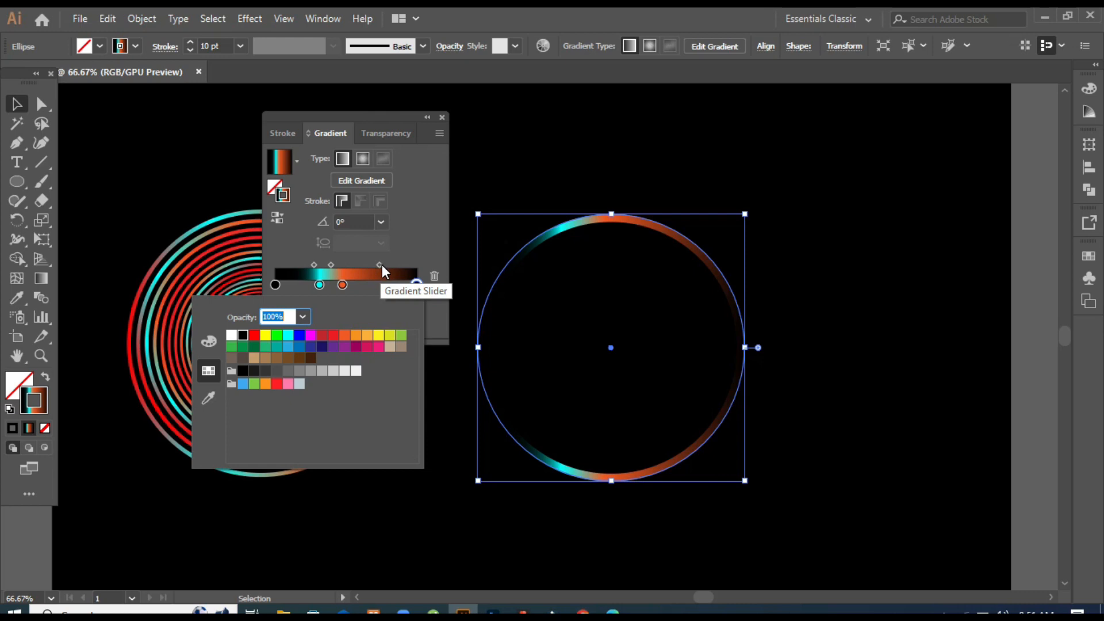
Move the gradient's end black stop to about 95%, shift the cyan stop slightly towards the start and place the orange stop at about 42%
drag(381, 265, 409, 285)
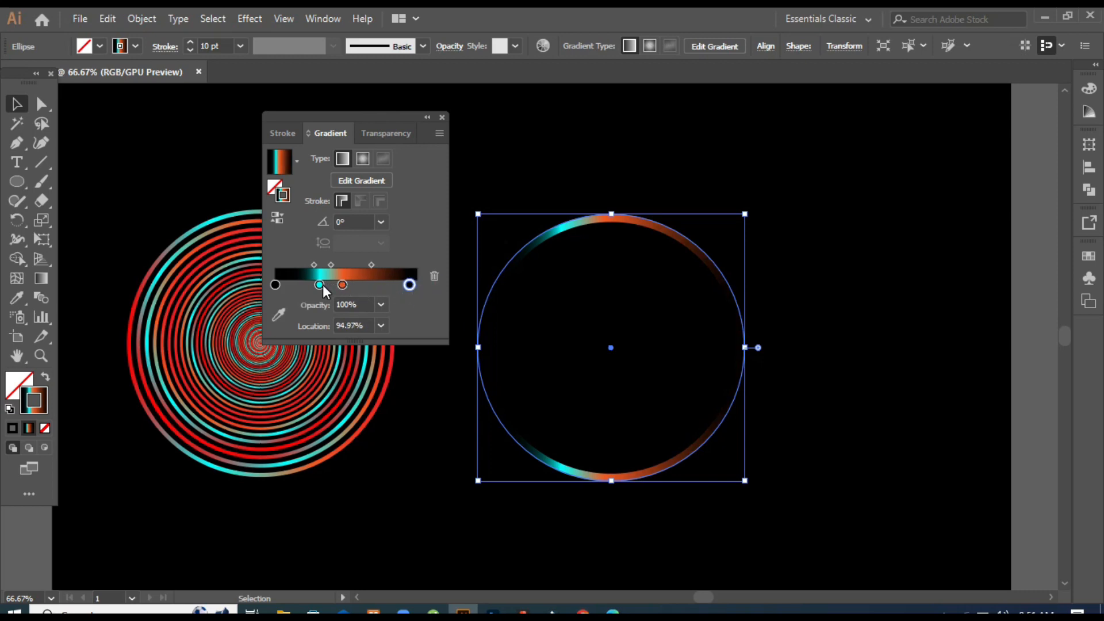
drag(322, 285, 338, 285)
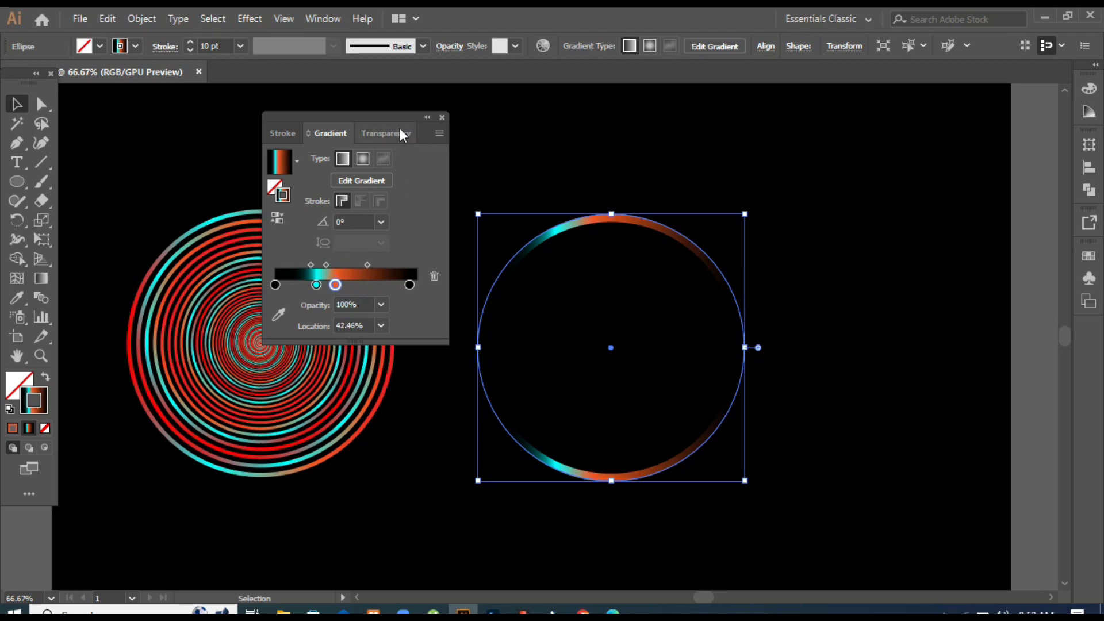
click(442, 118)
click(475, 141)
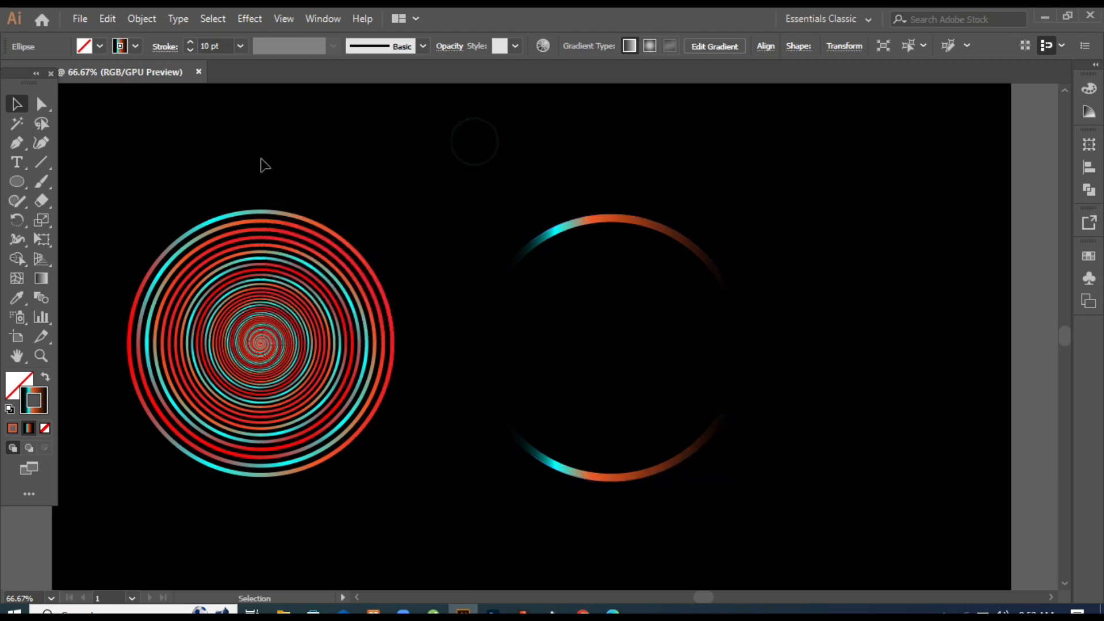
Start a Transform effect on the gradient-stroked circle with the preview on
drag(547, 138, 728, 424)
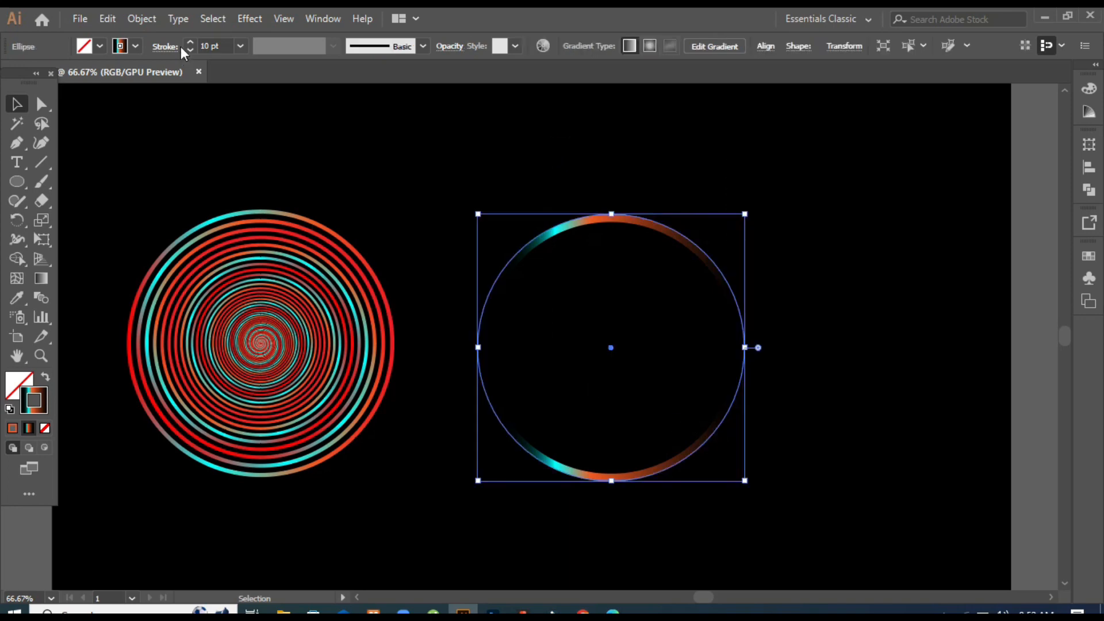
click(257, 19)
mouse_move(300, 149)
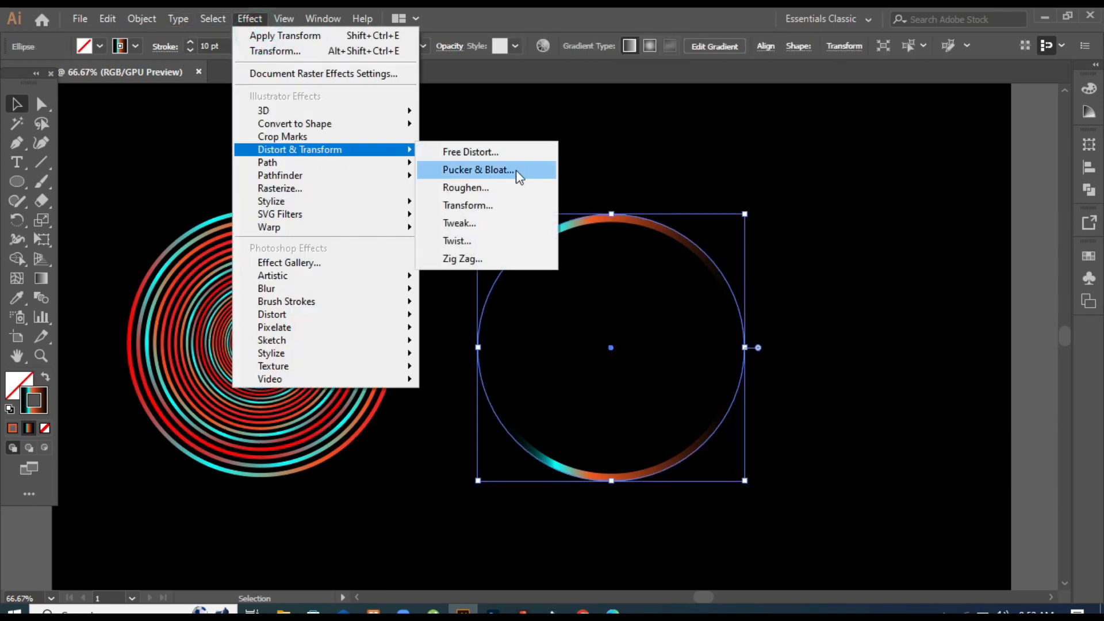
click(493, 211)
drag(624, 115, 241, 117)
click(152, 543)
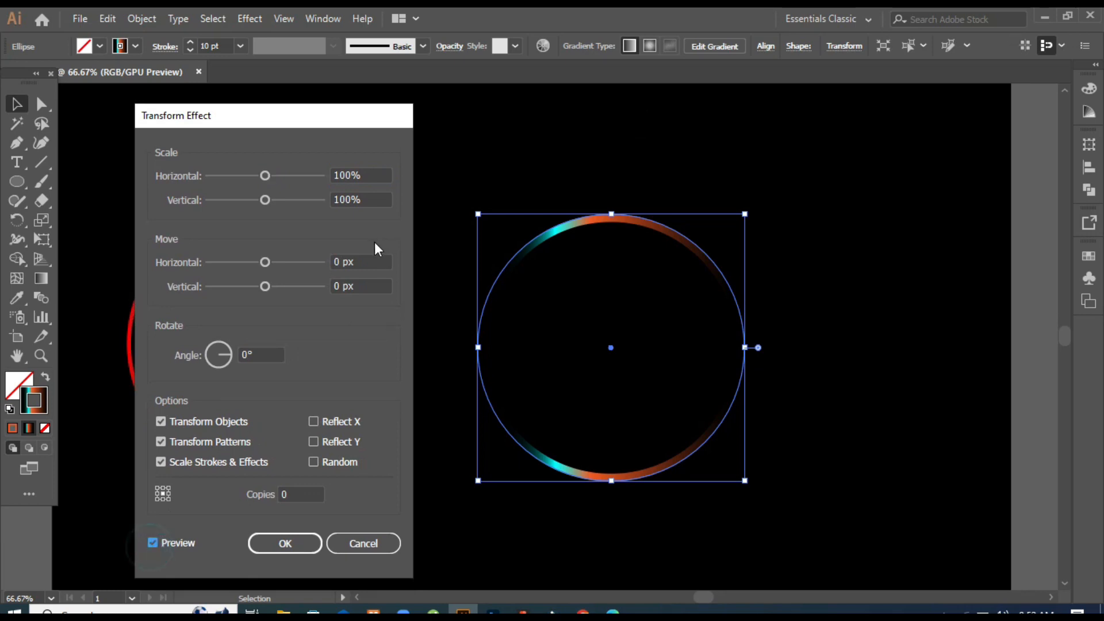
Set the Transform effect's horizontal and vertical scale to 93% and the number of copies to 120
double_click(355, 175)
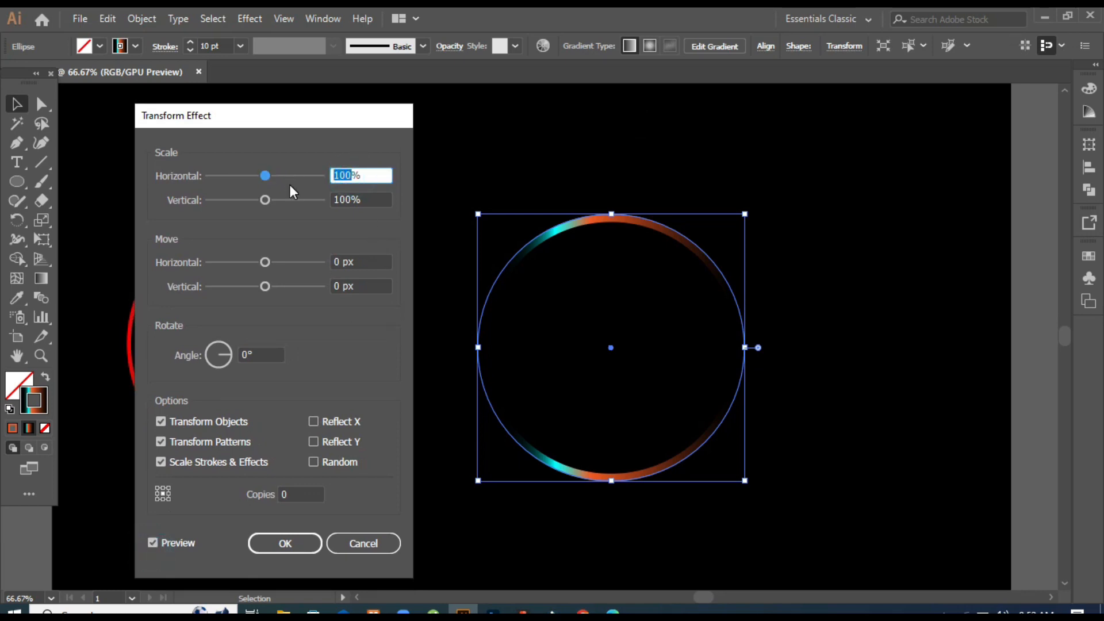
text(93)
click(355, 199)
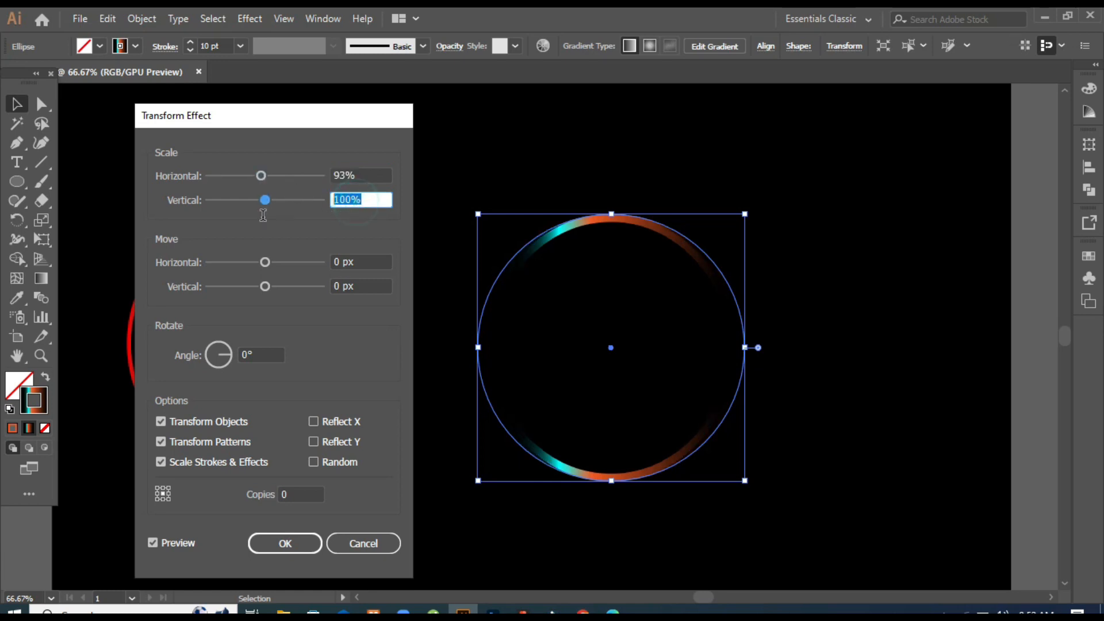
text(93)
click(286, 493)
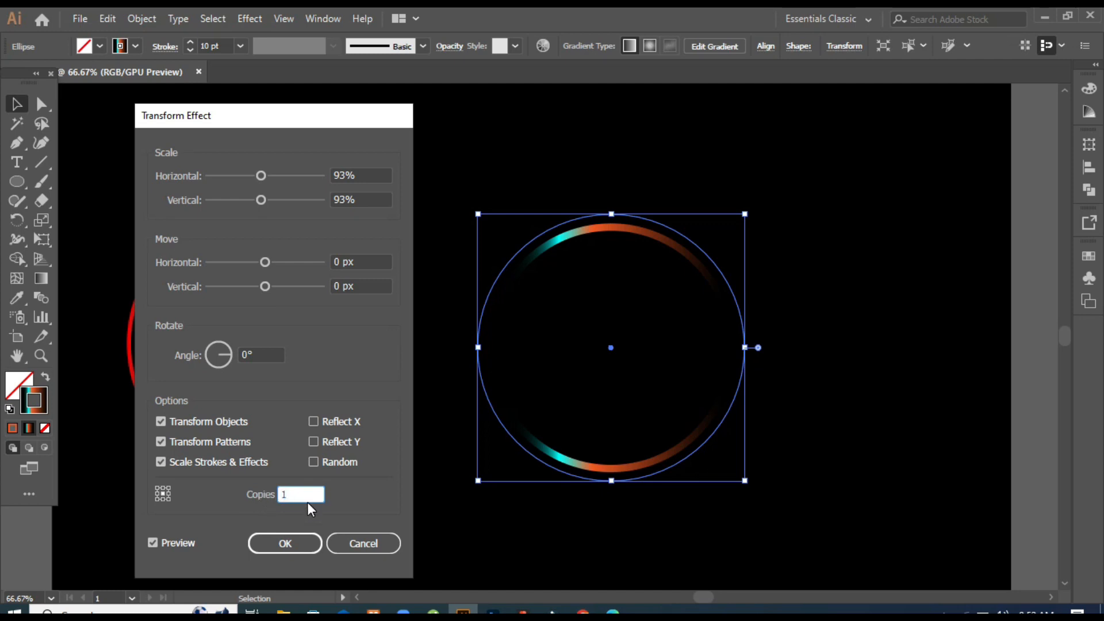
text(120)
Raise the Transform effect's rotation angle gradually to 14°, apply the effect and deselect the spiral
click(266, 356)
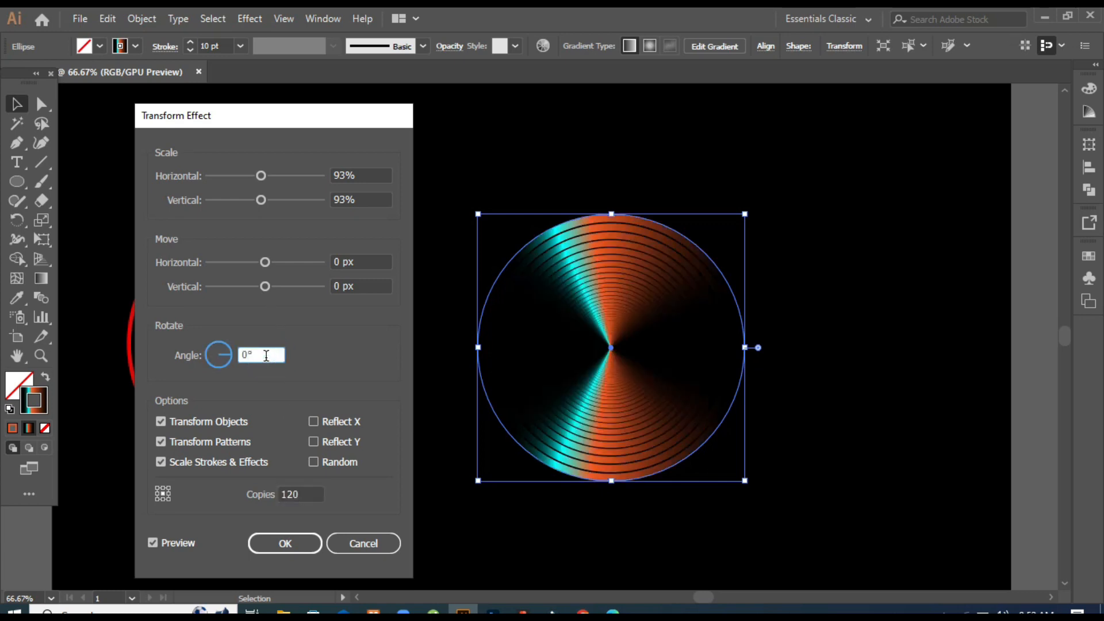
double_click(246, 353)
key(Up)
key(Up)
key(Up)
key(Up)
key(Up)
key(Up)
key(Up)
key(Up)
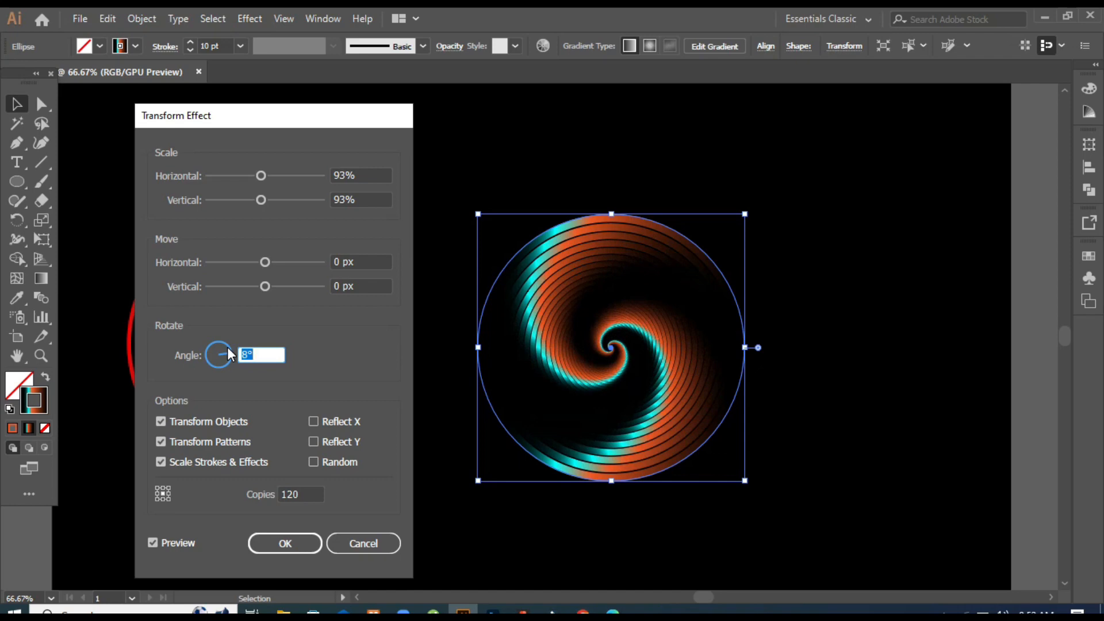
key(Up)
key(Up)
key(Up)
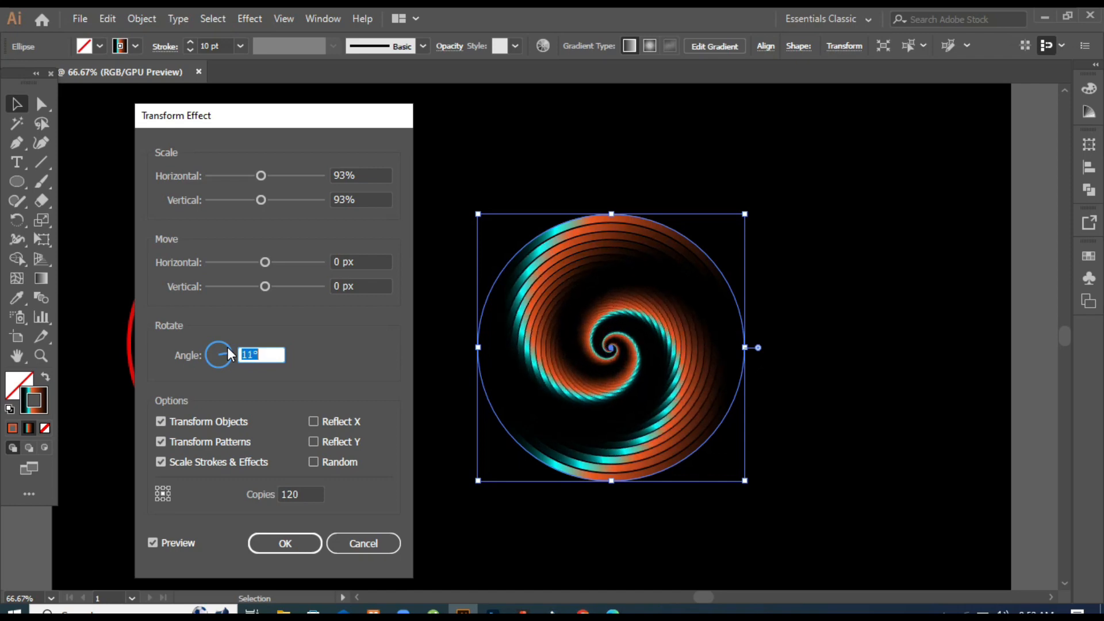
key(Up)
key(Up)
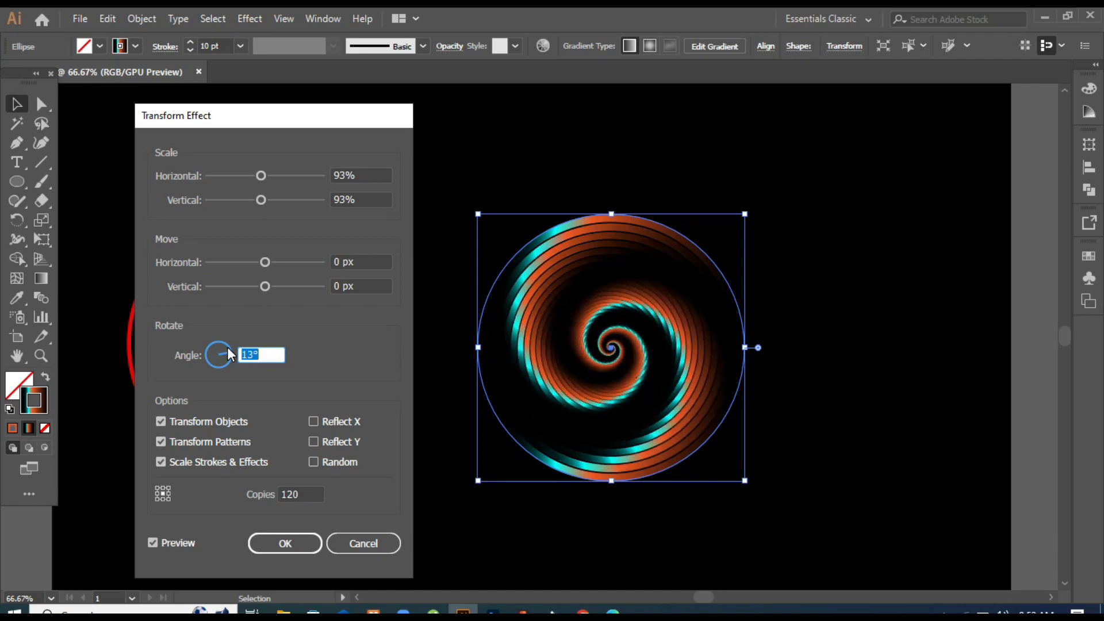
key(Up)
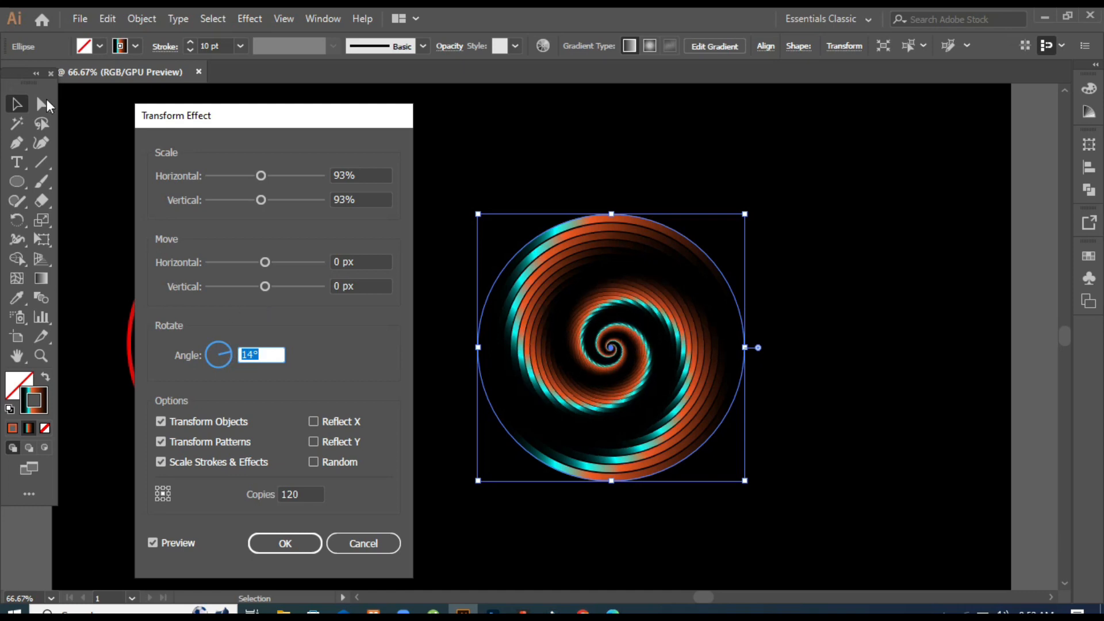
click(303, 541)
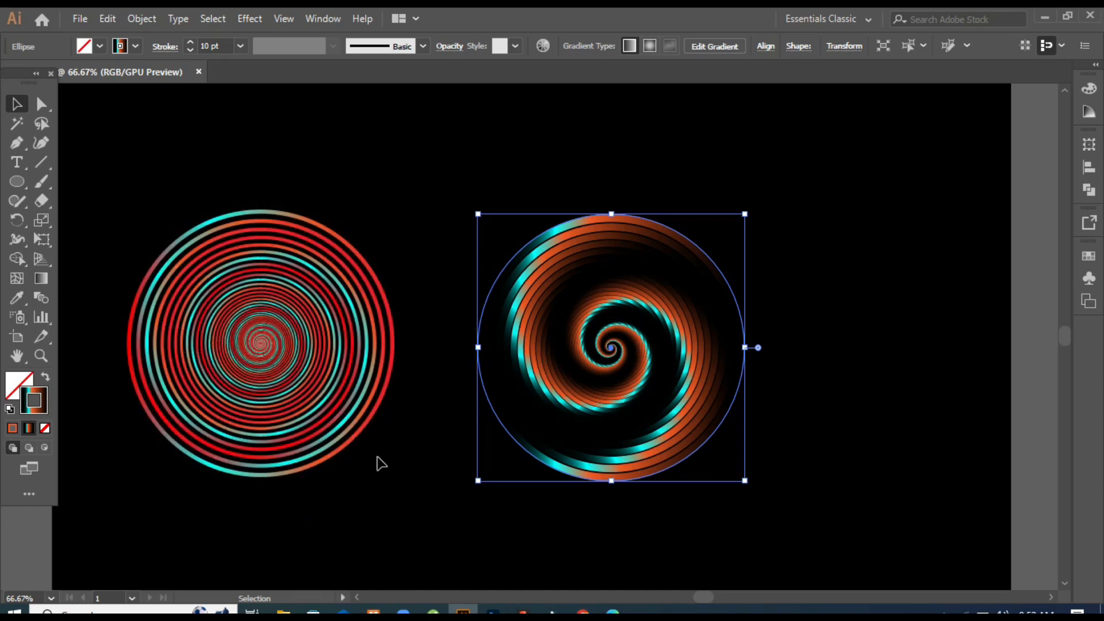
click(380, 463)
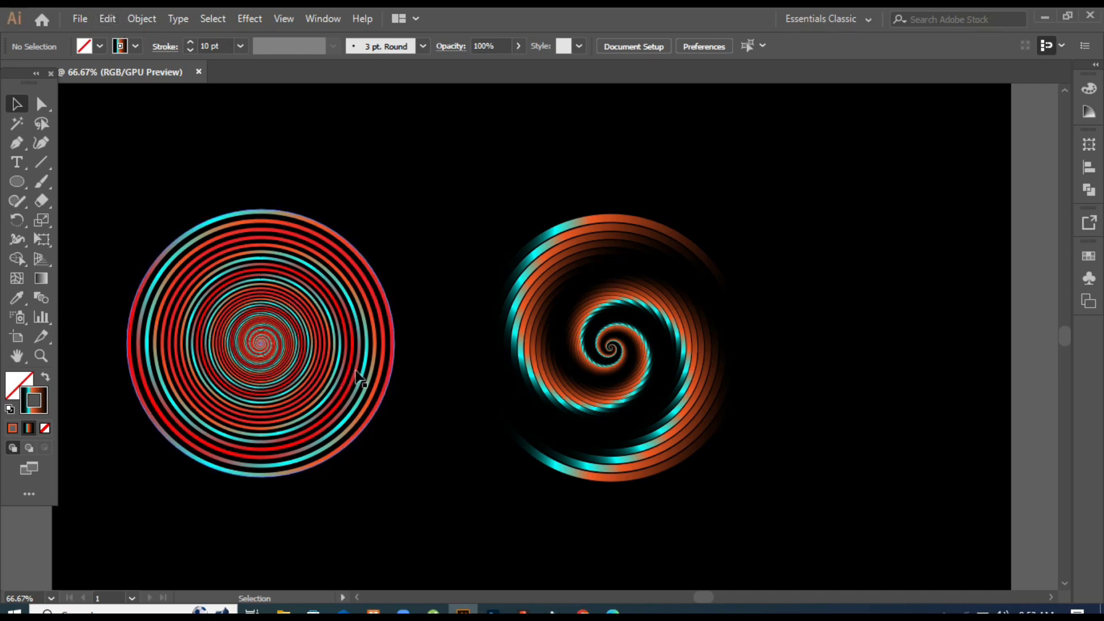
key(alt)
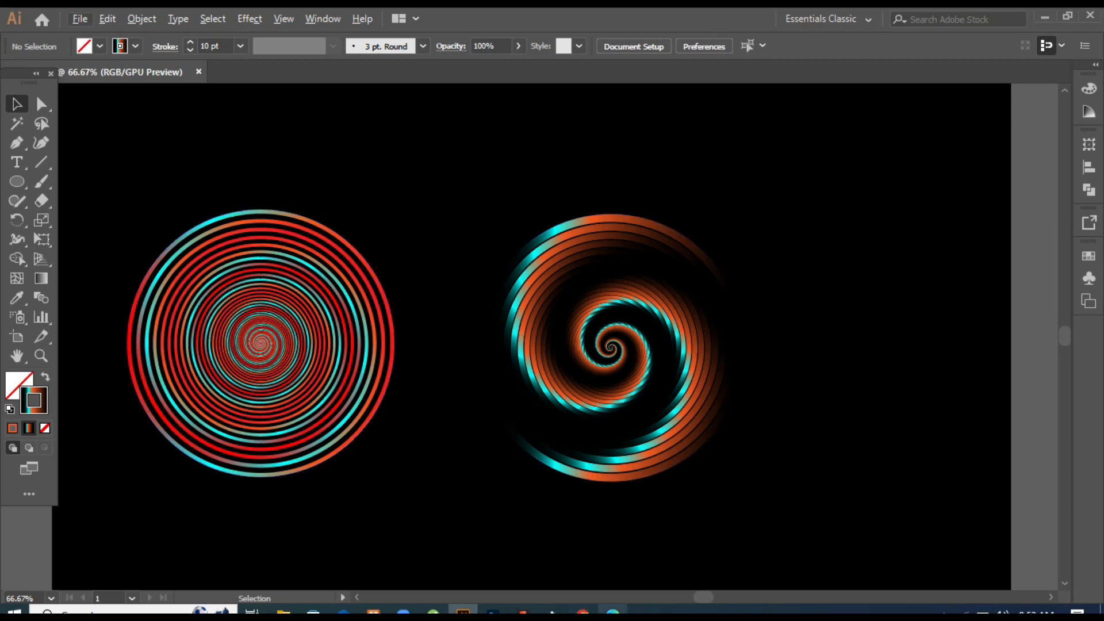